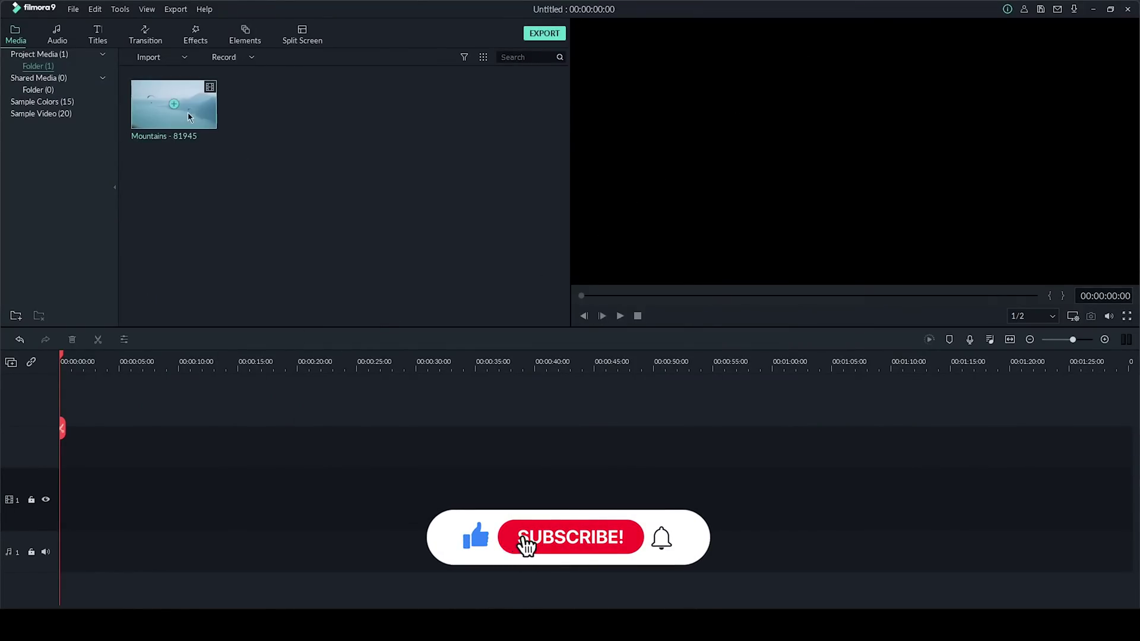
- Place the Black sample color at the start of video track 2
mouse_move(195, 117)
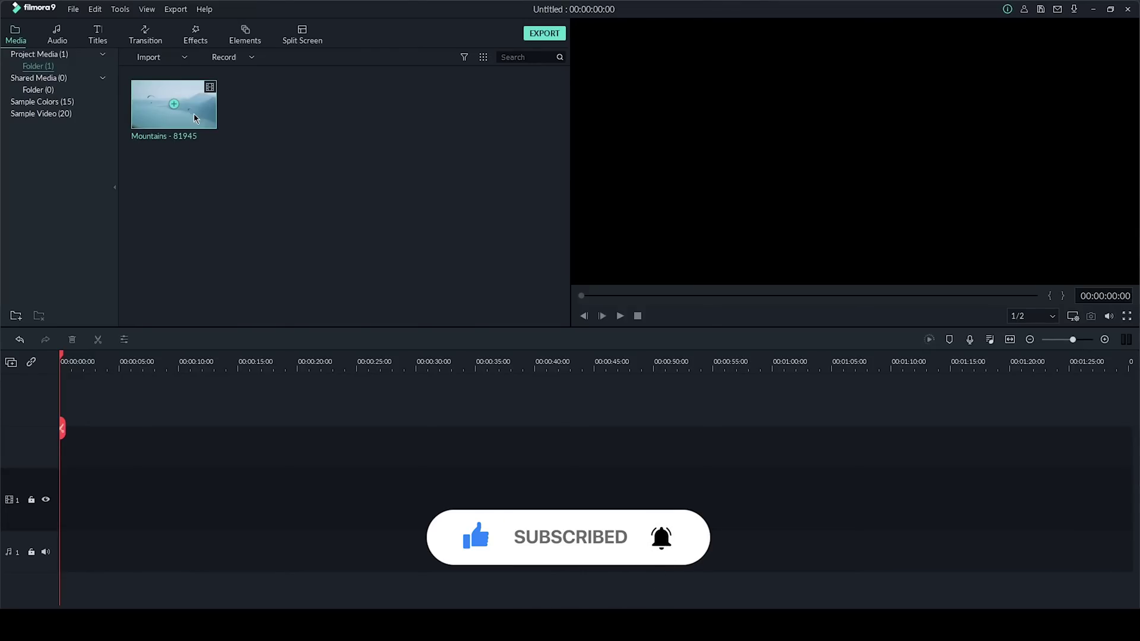
click(37, 102)
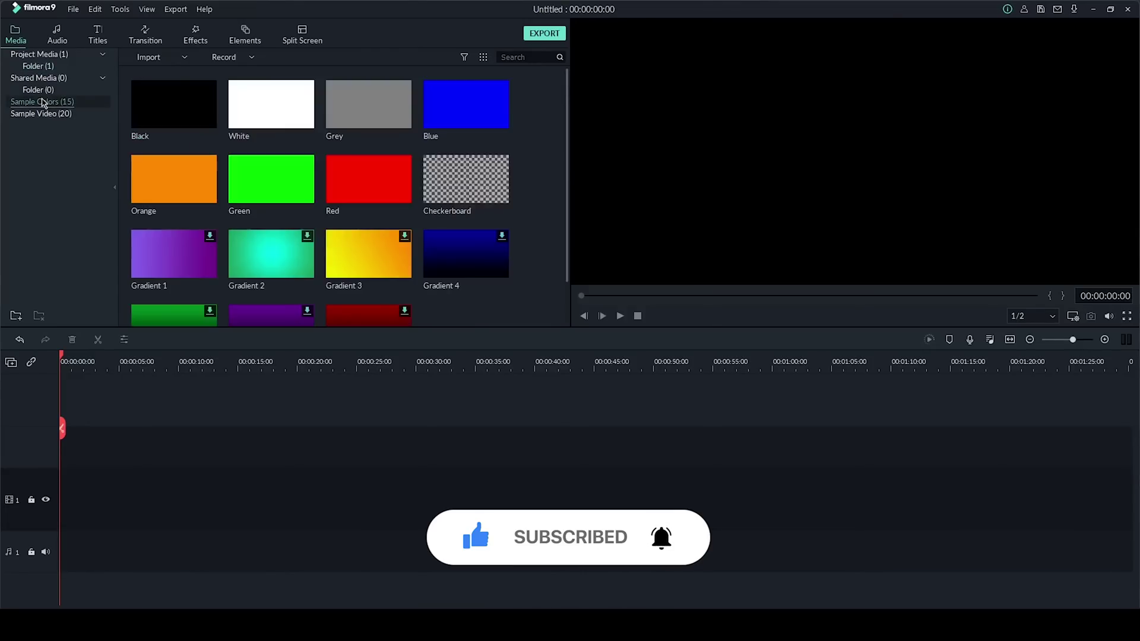
click(204, 102)
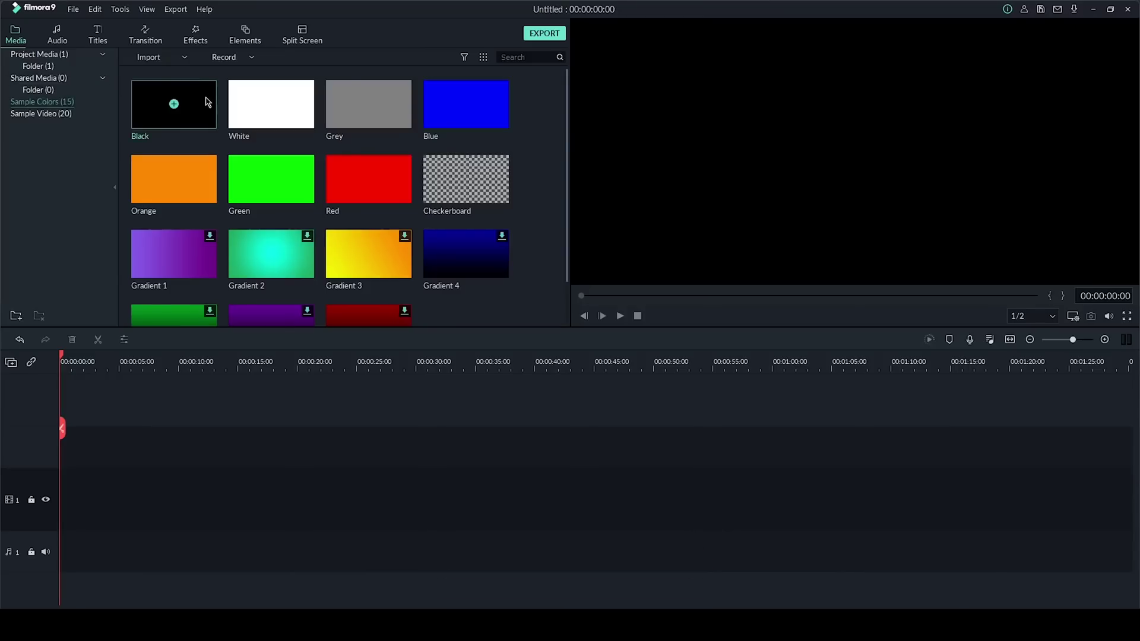
drag(205, 102, 61, 458)
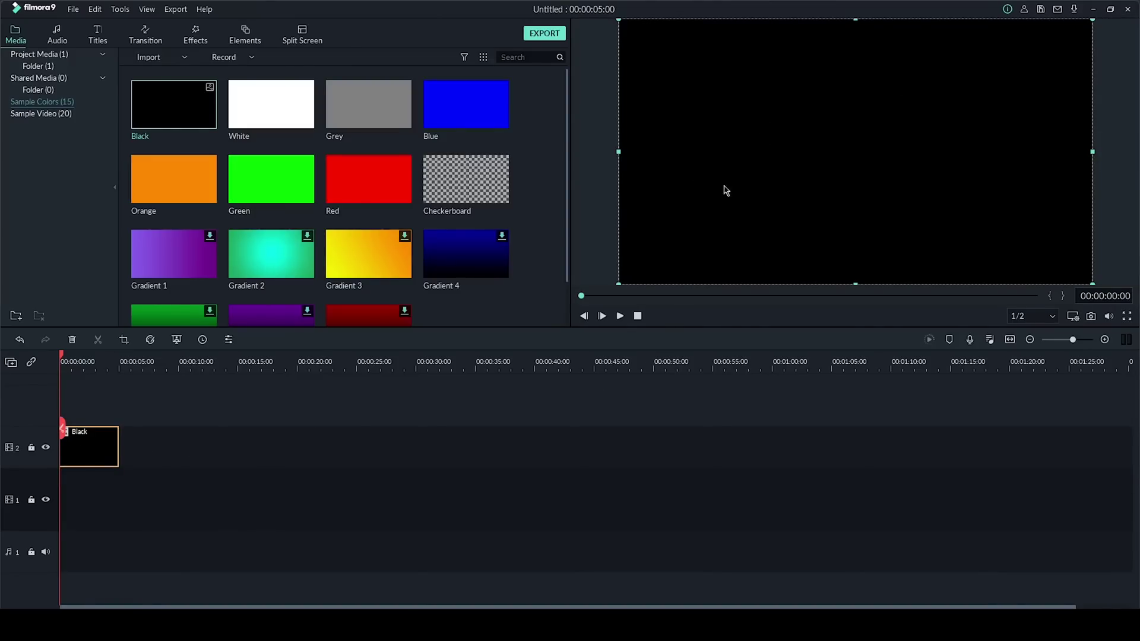
- Add the Default Title at the start of the timeline, on the track above the black clip
click(40, 54)
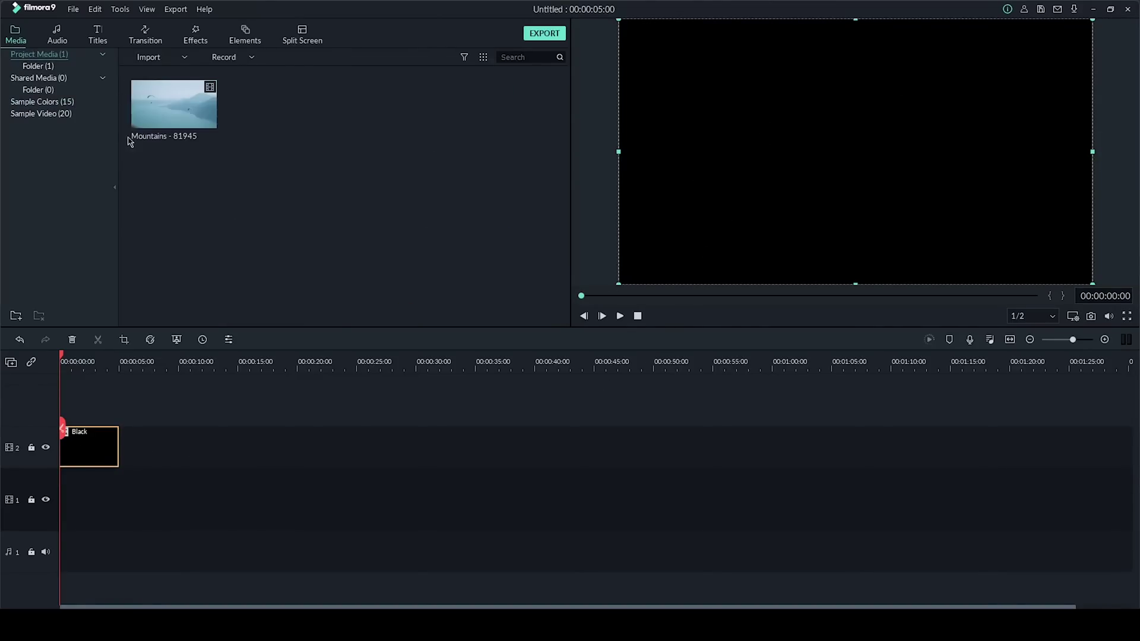
click(99, 33)
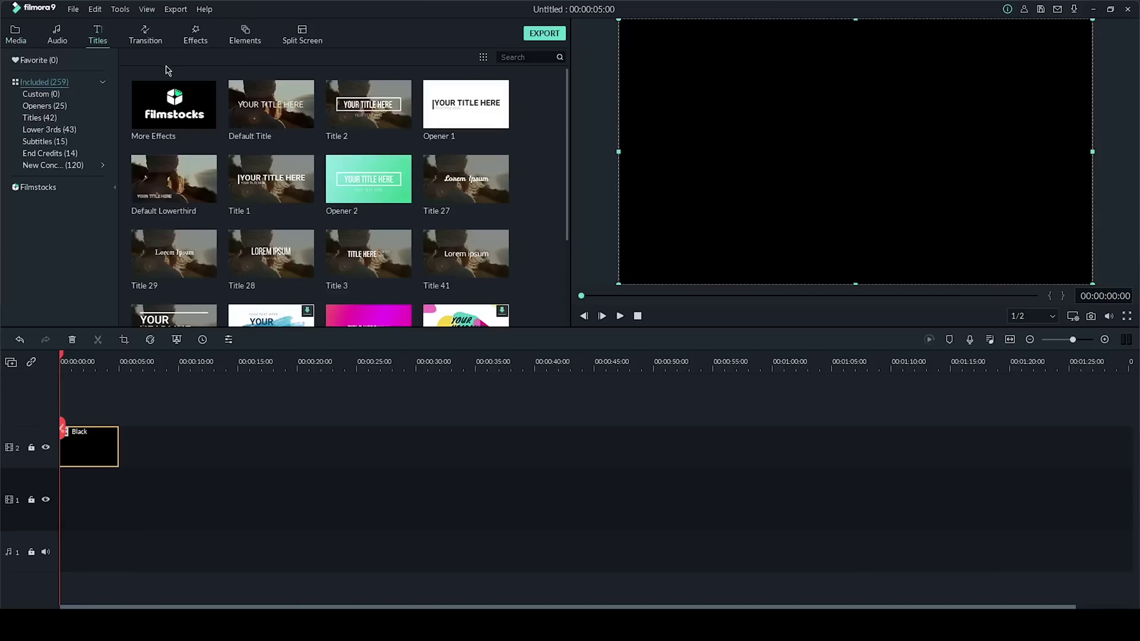
drag(272, 106, 67, 403)
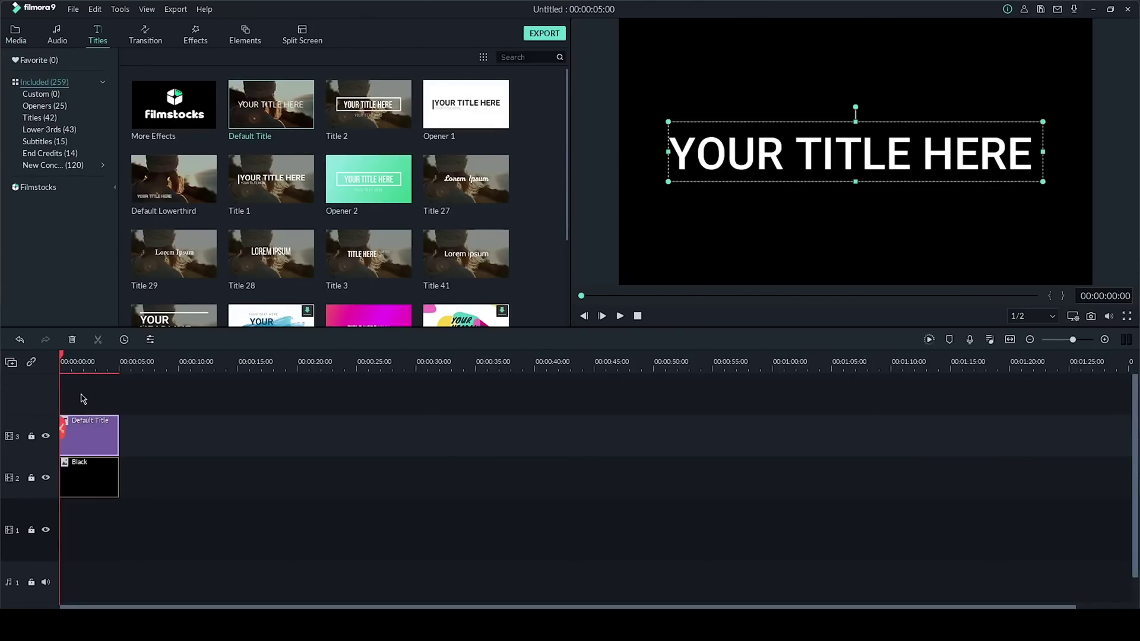
- Replace the default title's text with "TUTORIALS"
double_click(99, 433)
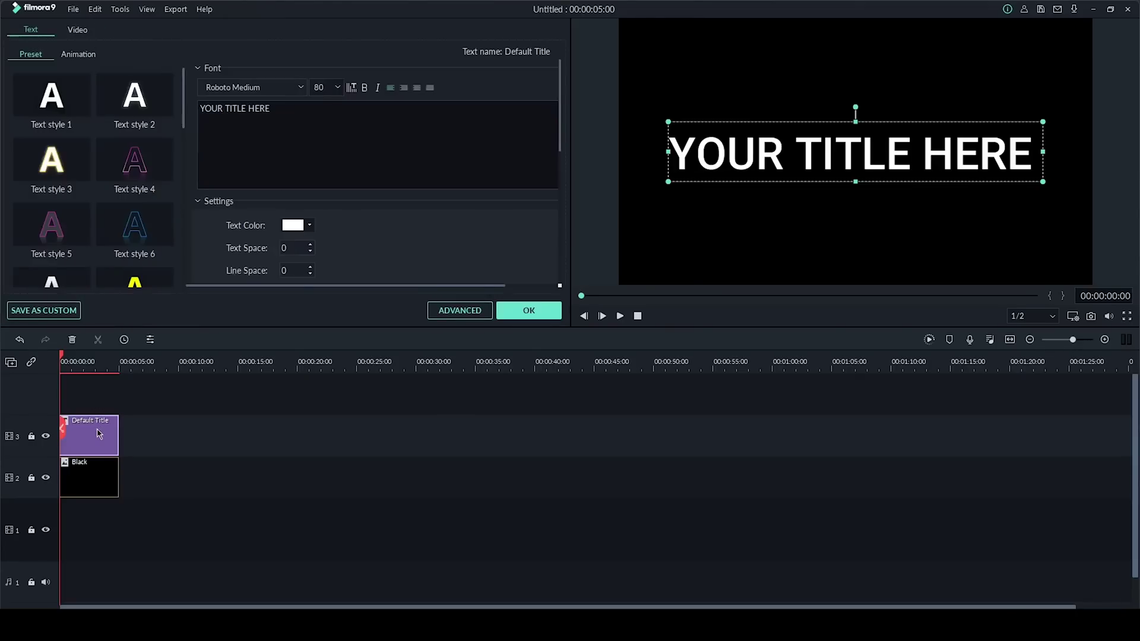
click(283, 116)
key(ctrl+a)
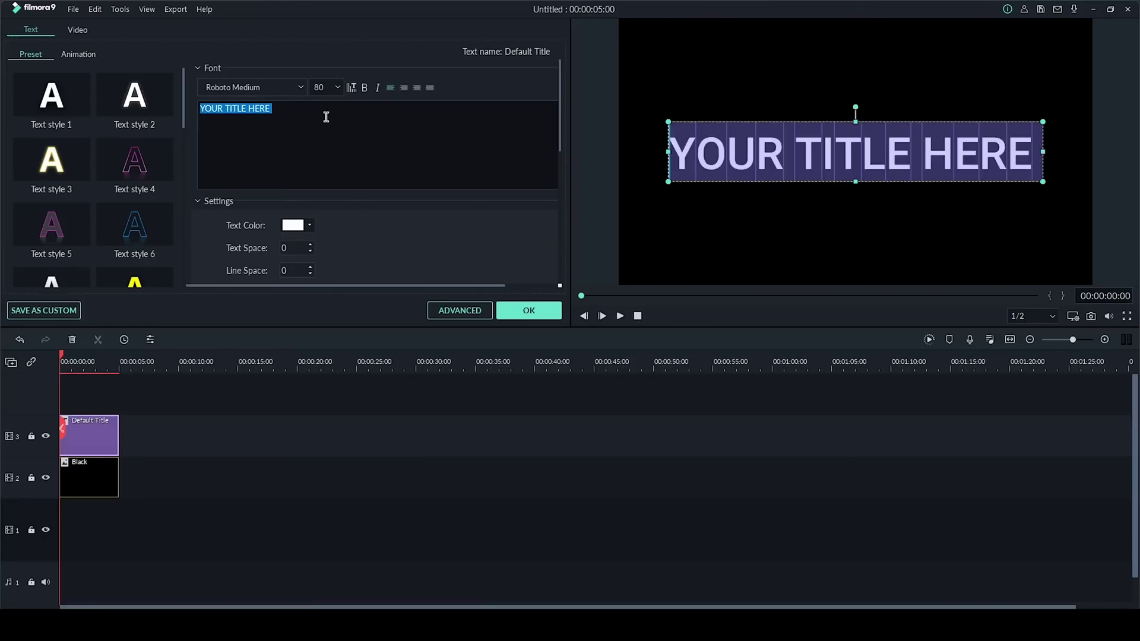
text(TU)
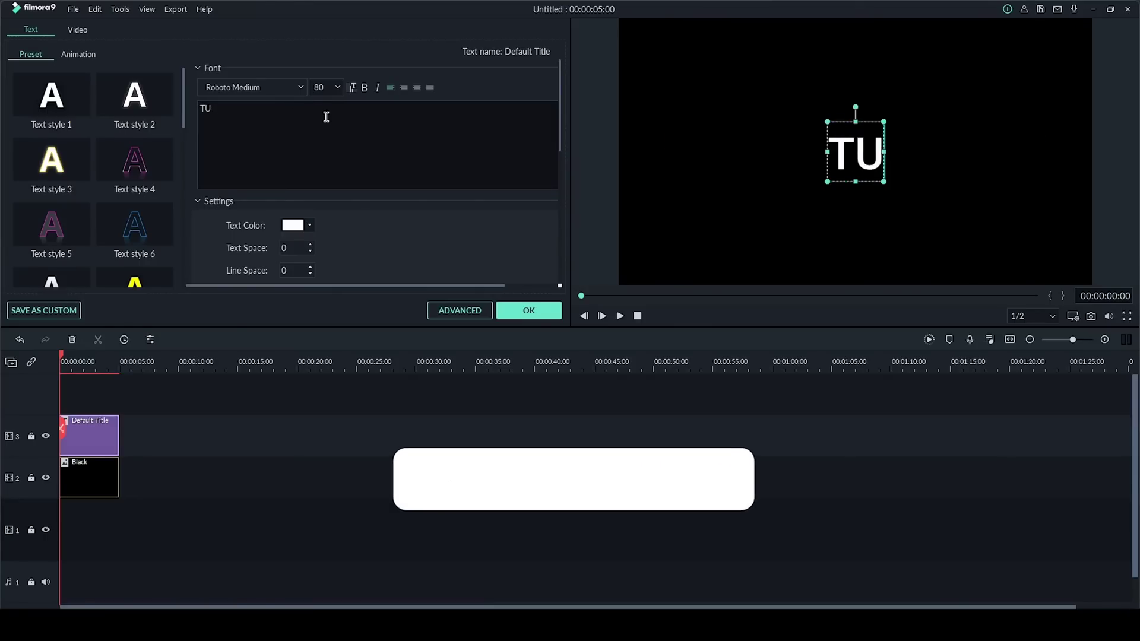
text(TORI)
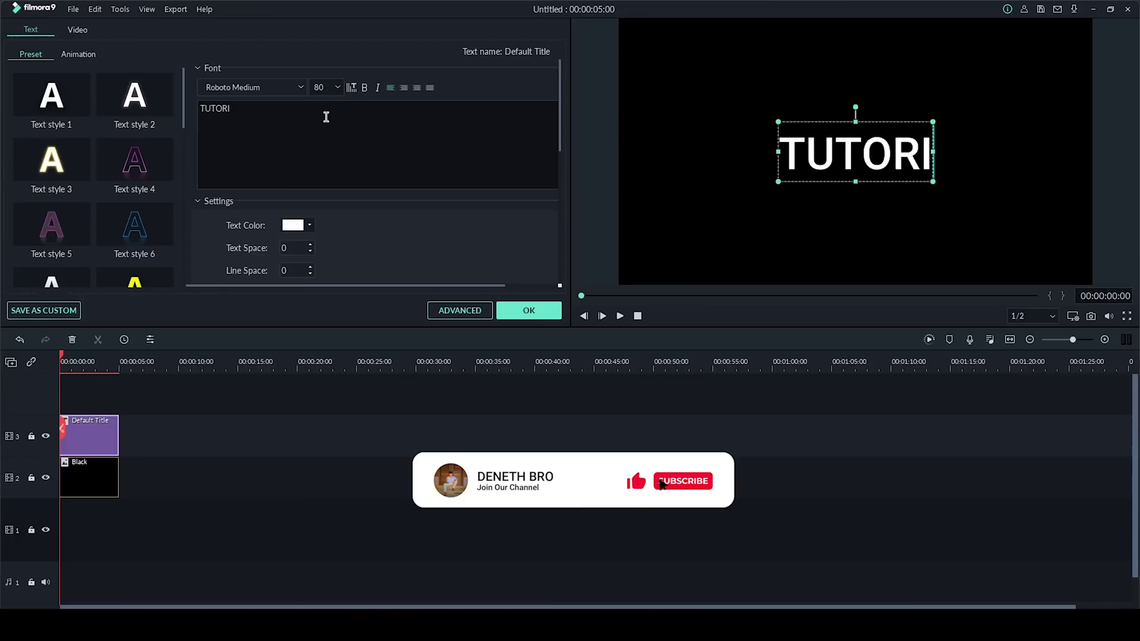
text(ALS)
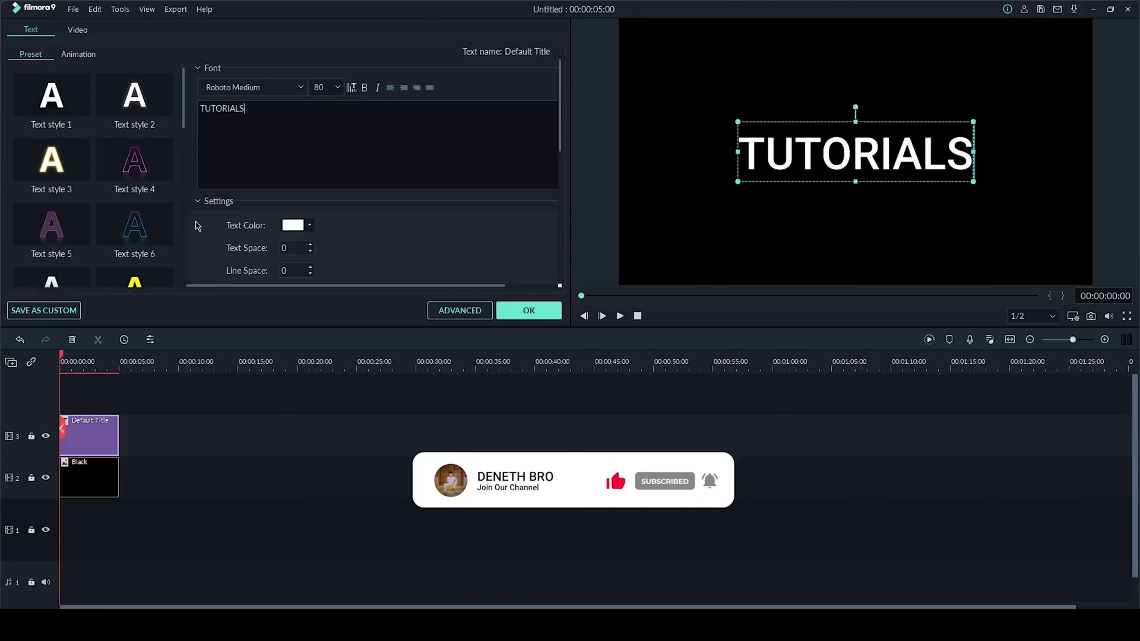
- Change the title's font to Roboto Condensed Bold and apply it
click(301, 89)
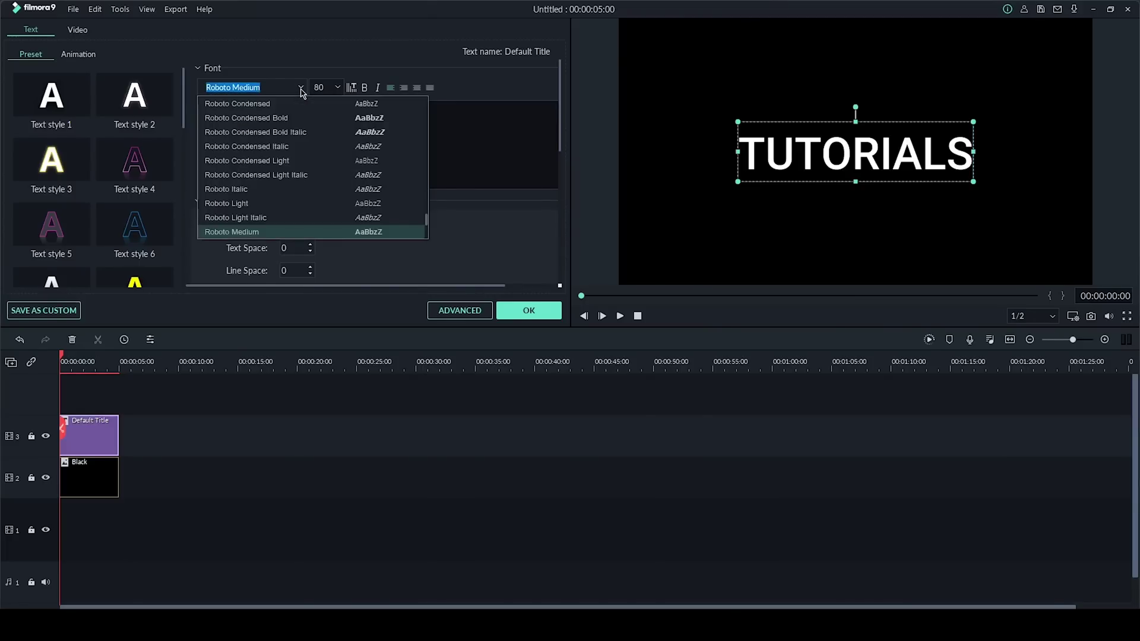
click(351, 118)
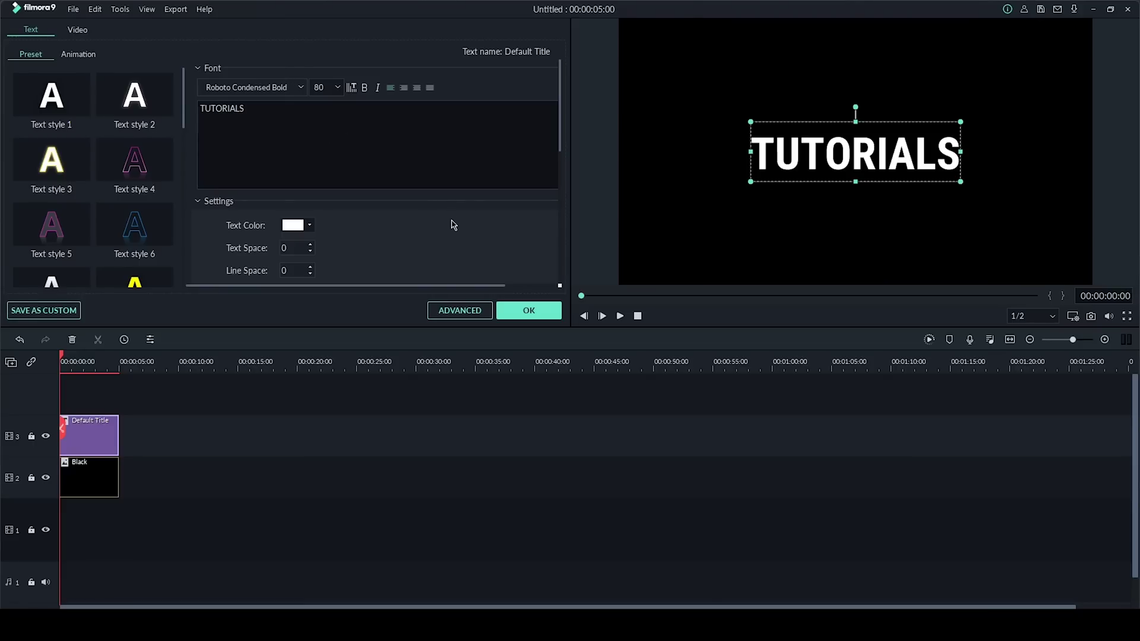
click(530, 311)
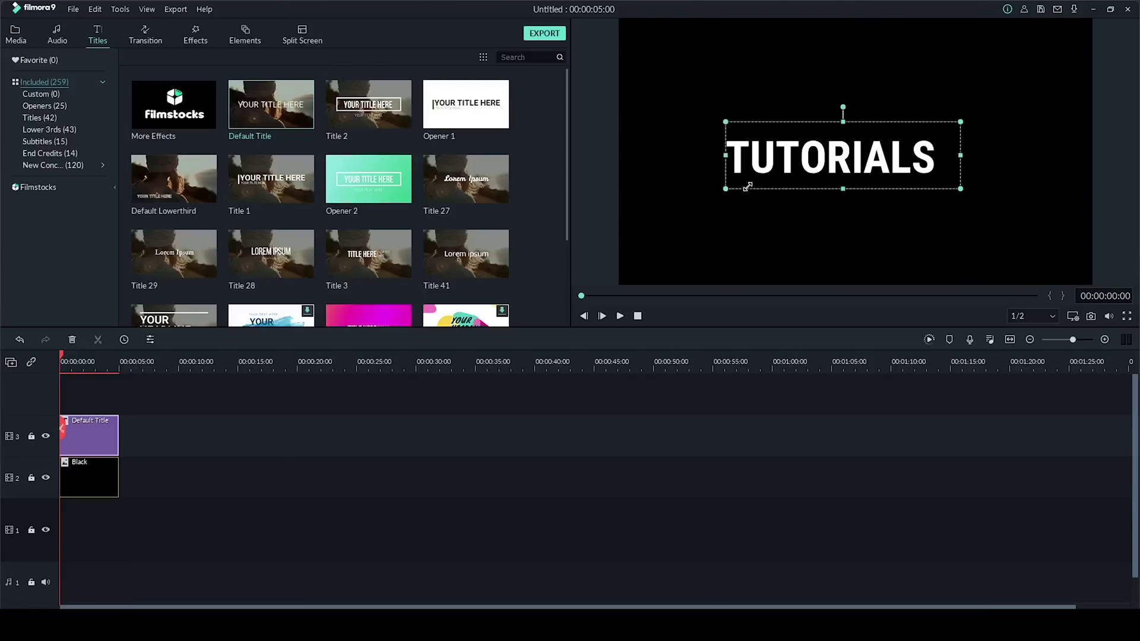
- Set the title's font size to 150, enlarge the text and centre it in the frame
double_click(90, 423)
click(327, 87)
click(323, 146)
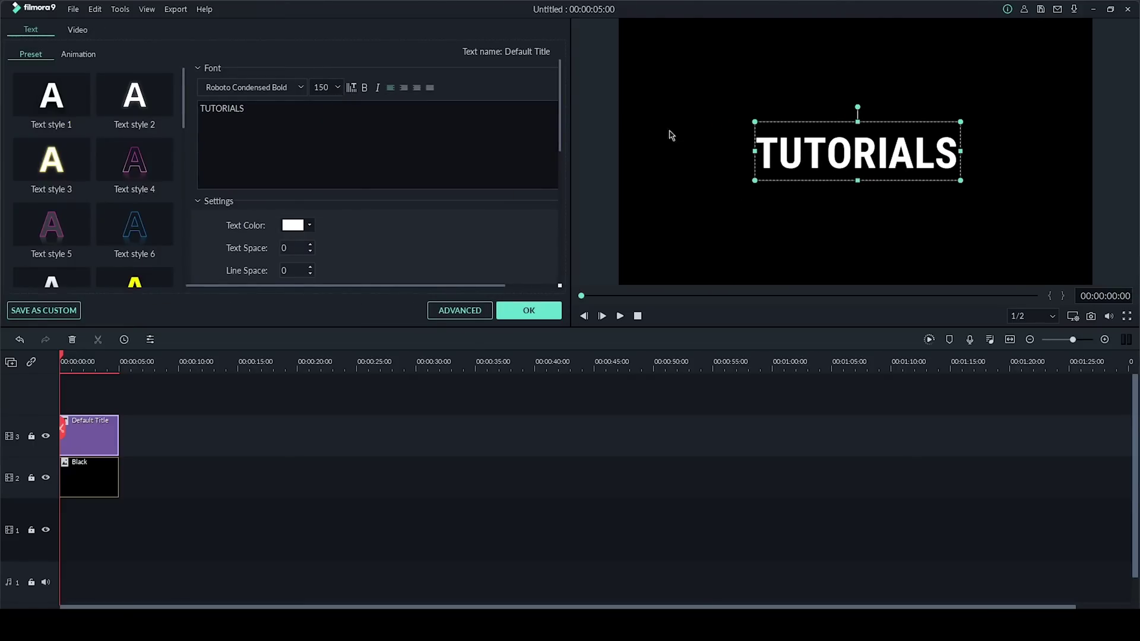
drag(716, 208, 670, 199)
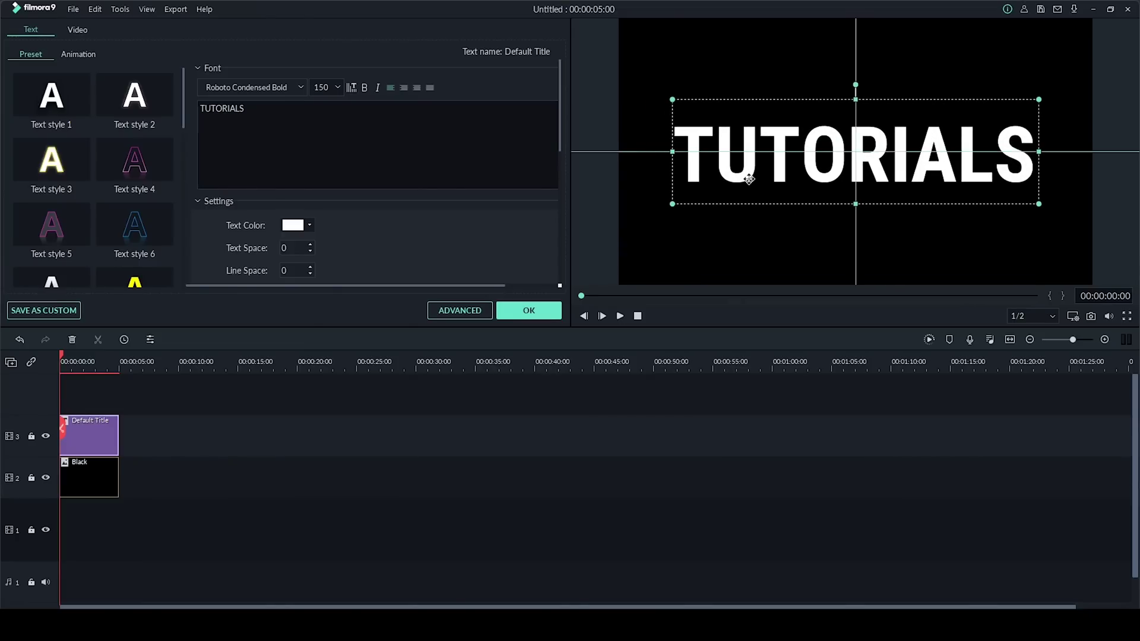
- Capture a snapshot of the TUTORIALS title frame at 00:00:00:00
click(89, 477)
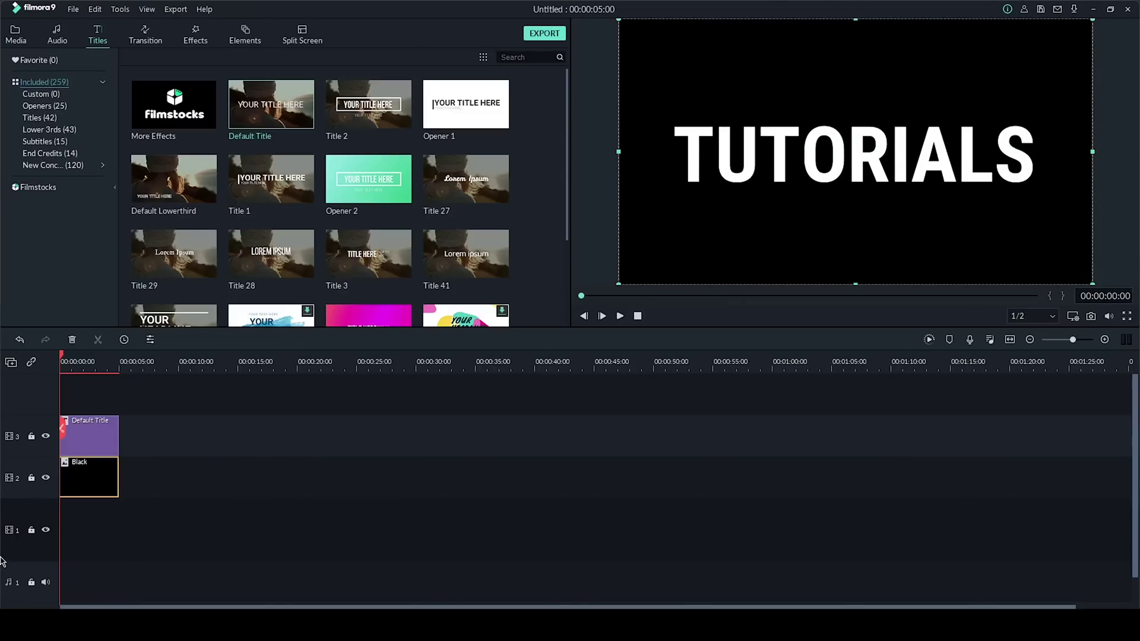
click(13, 569)
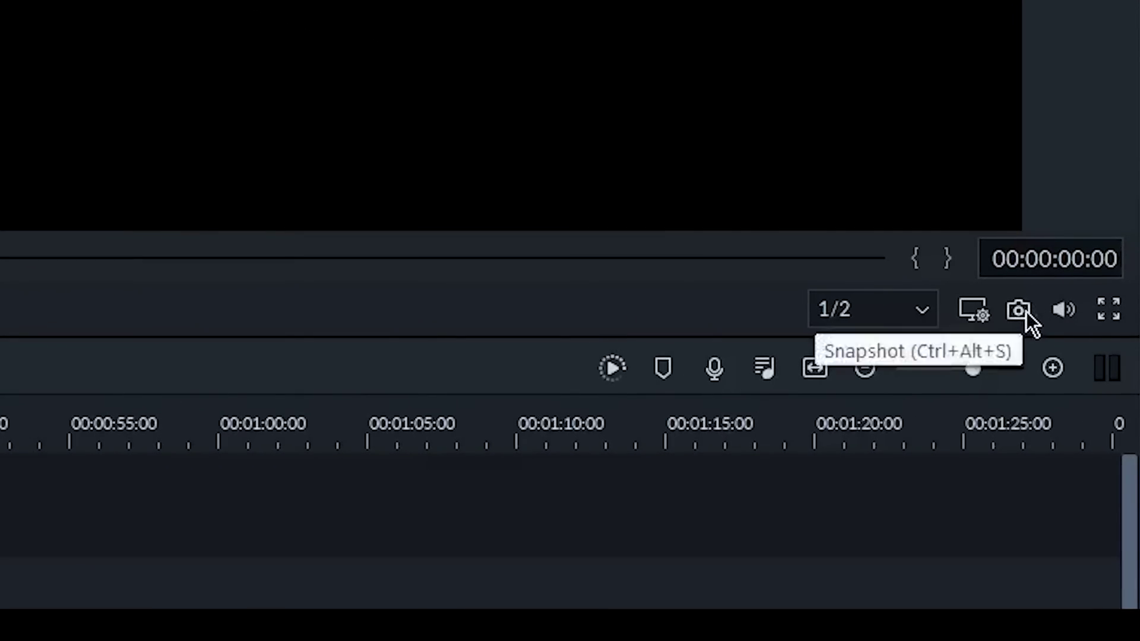
click(1022, 311)
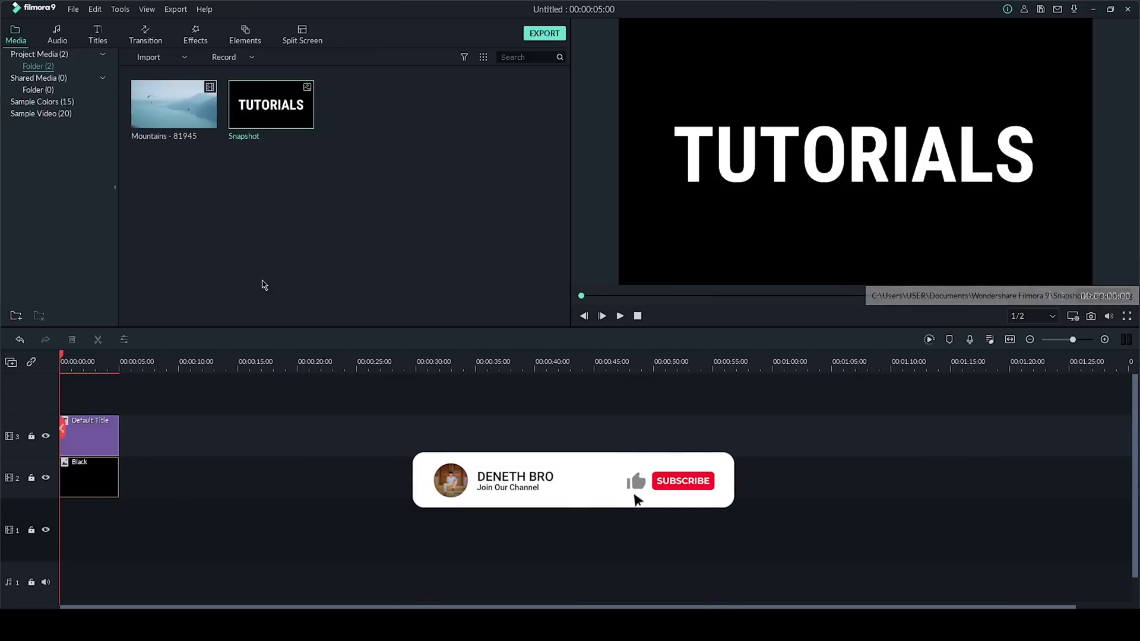
- Delete the title and black clips and place the TUTORIALS snapshot at the start of track 2
mouse_move(295, 105)
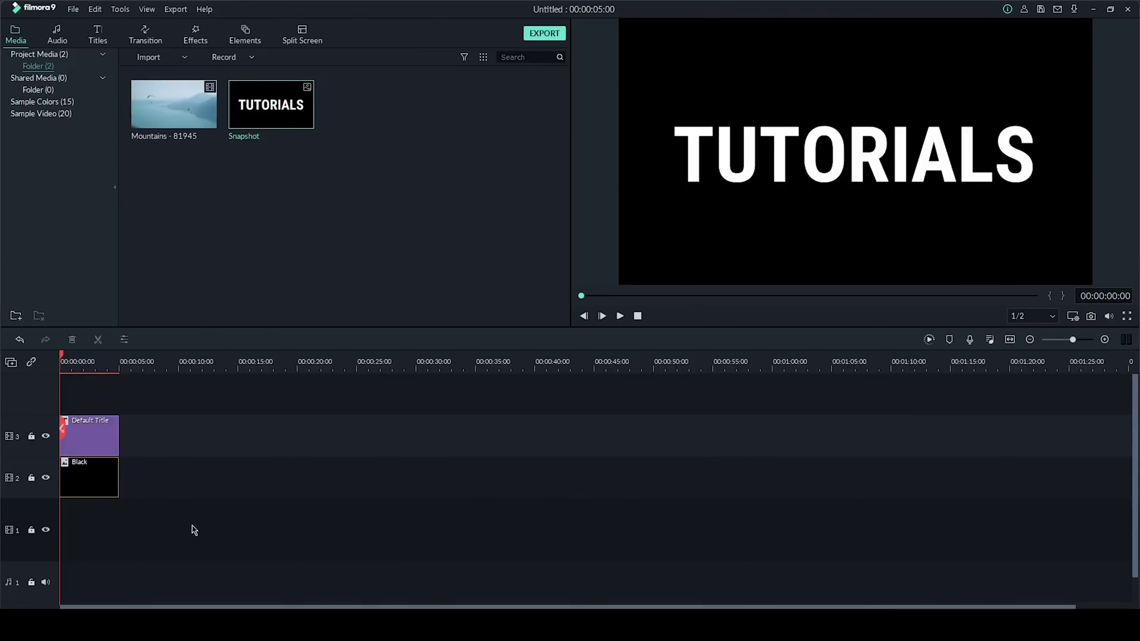
drag(194, 544, 73, 437)
key(Delete)
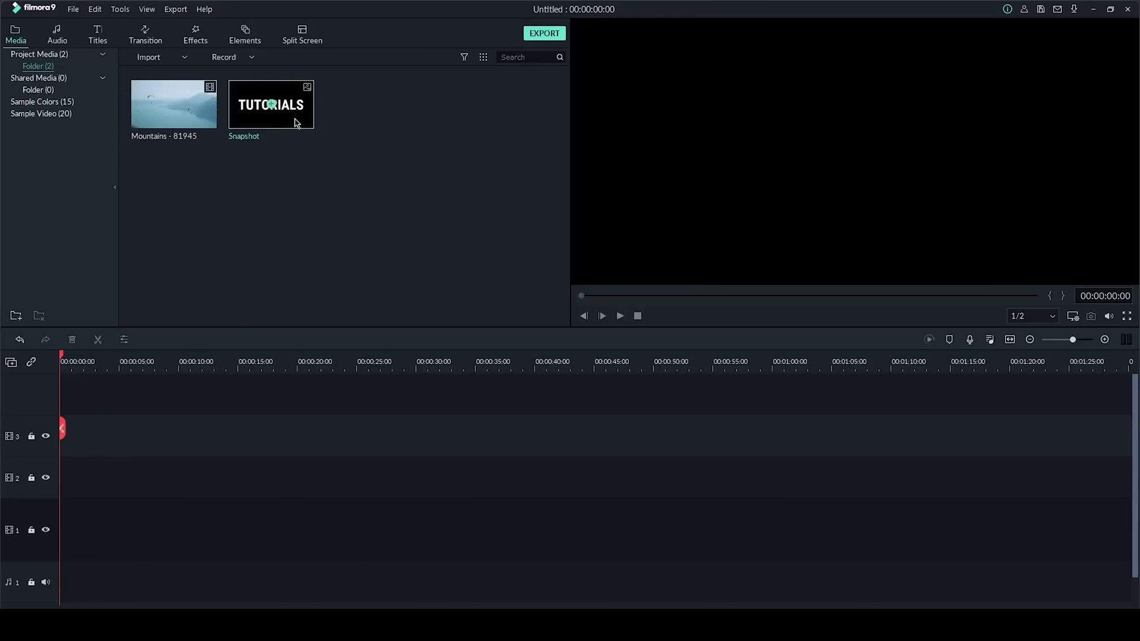
drag(295, 123, 66, 478)
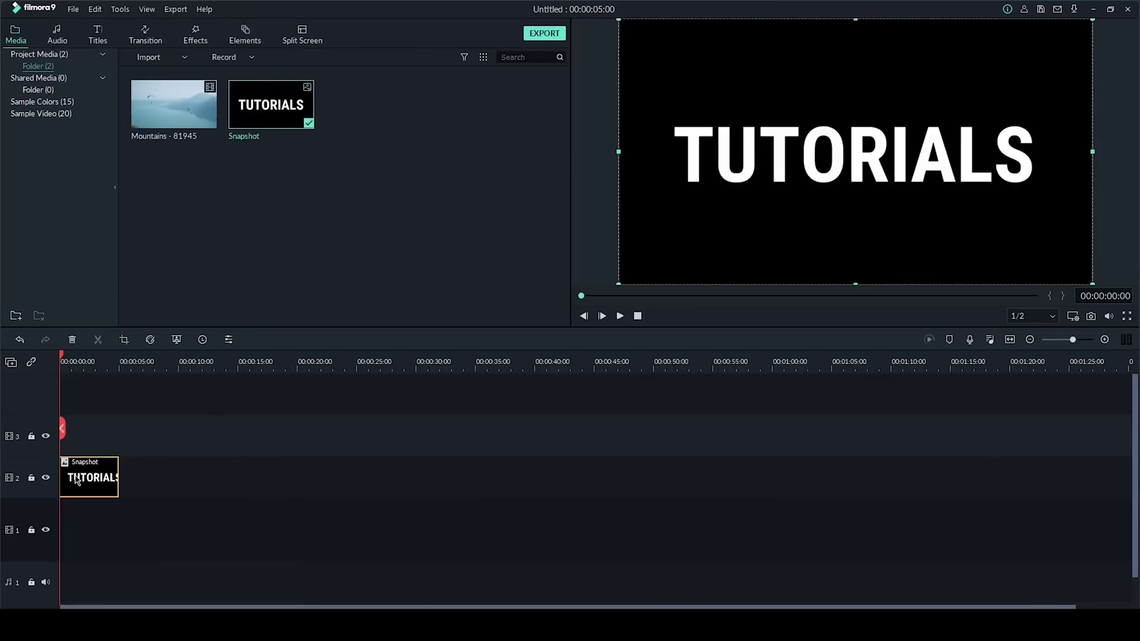
- Fit the timeline to the snapshot clip and set the clip's duration to 00:00:01:20
click(1010, 339)
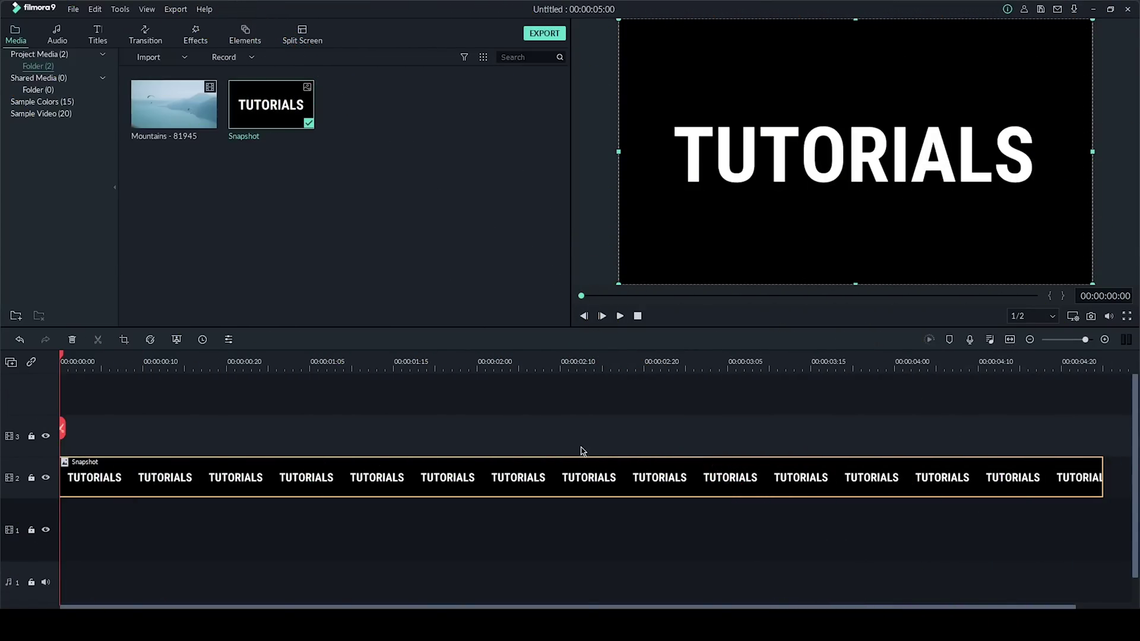
right_click(526, 487)
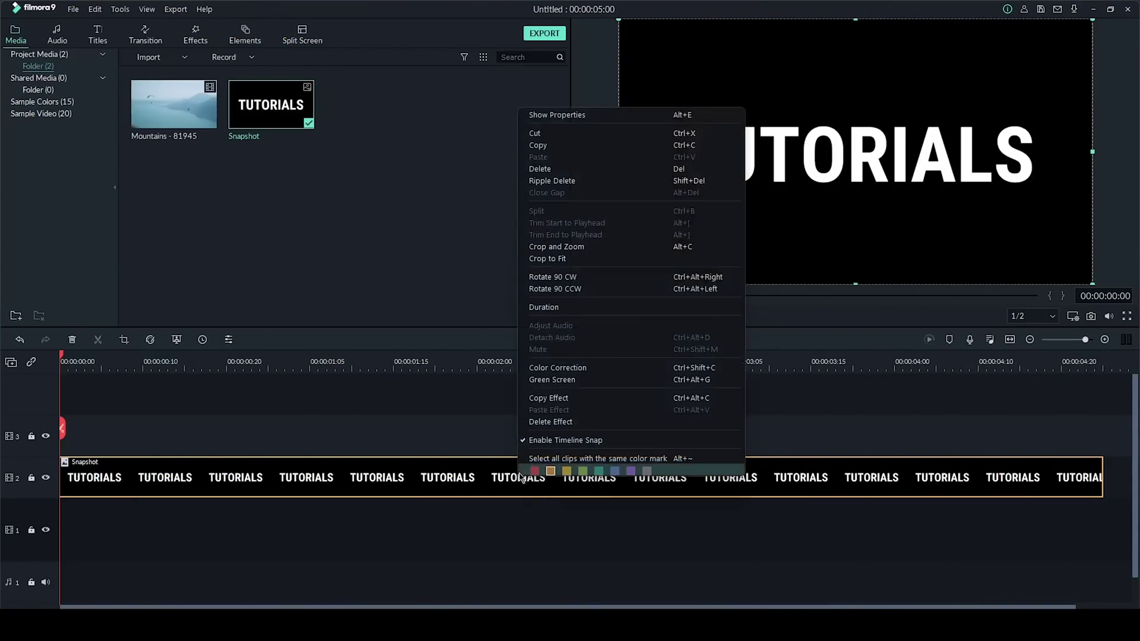
click(561, 308)
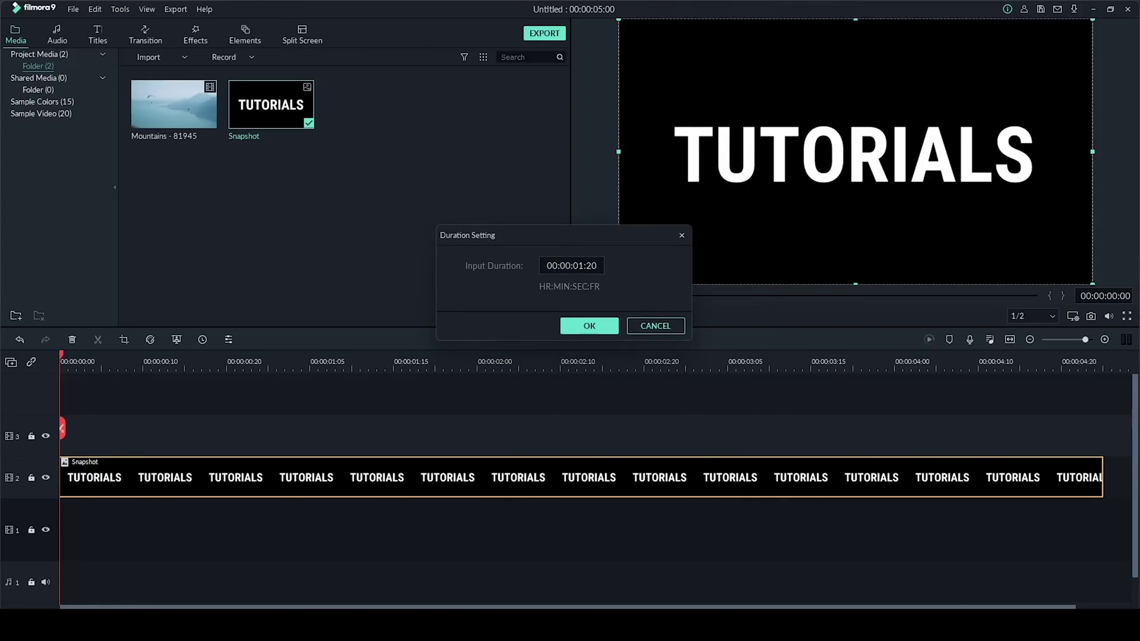
click(587, 325)
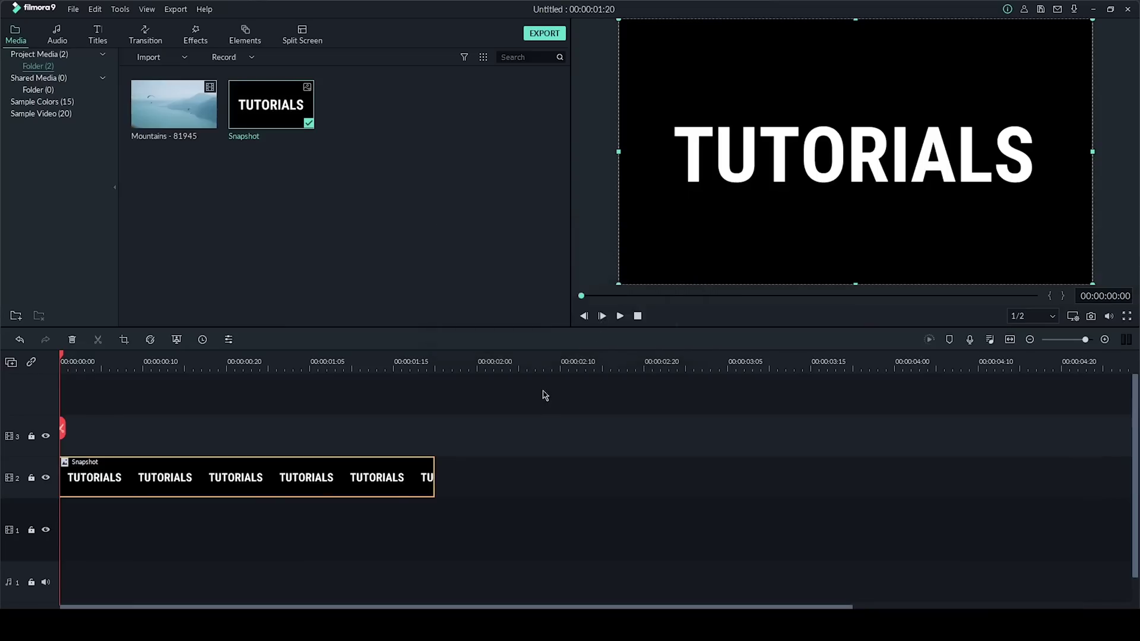
- Apply a Pan & Zoom to the snapshot clip with the end frame shrunk to 142 x 80 on the letter R
click(124, 340)
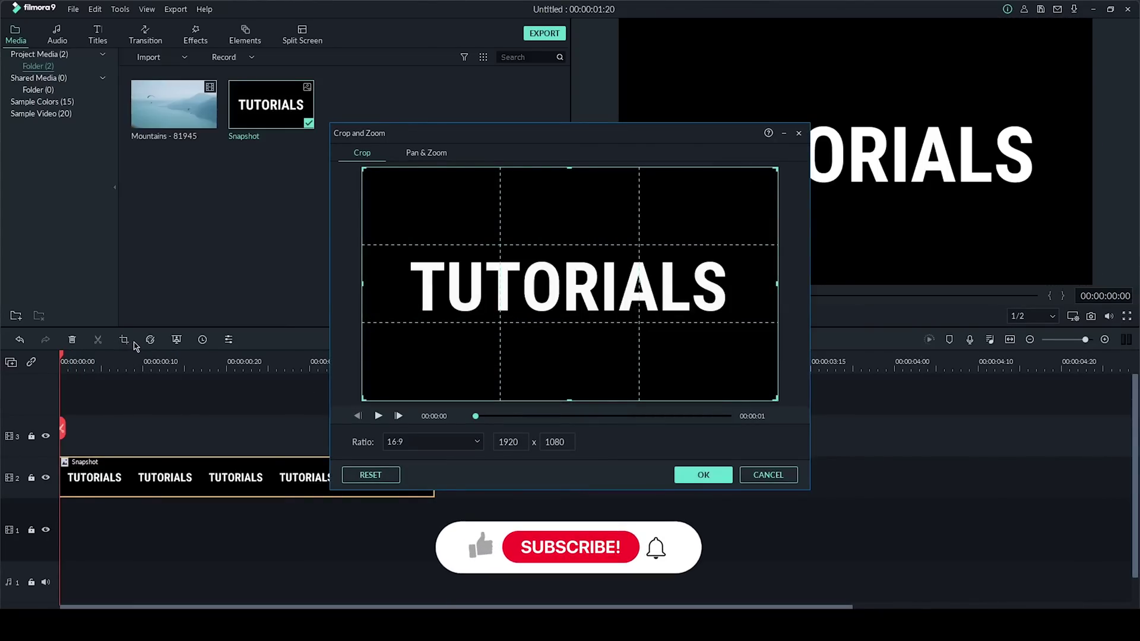
click(428, 153)
click(484, 324)
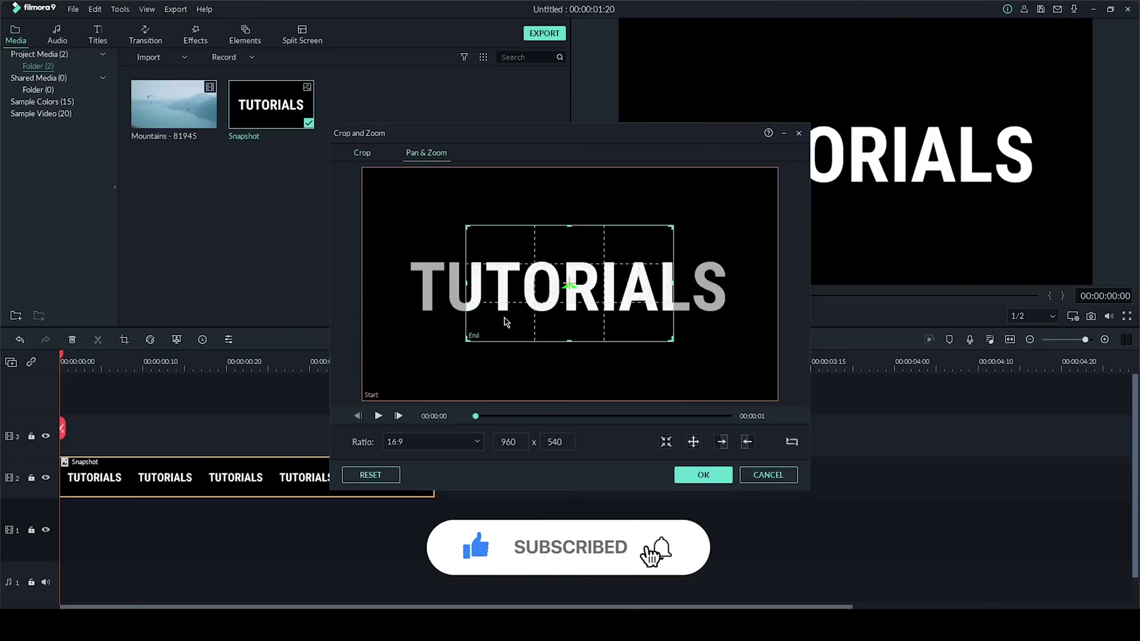
drag(466, 341, 581, 291)
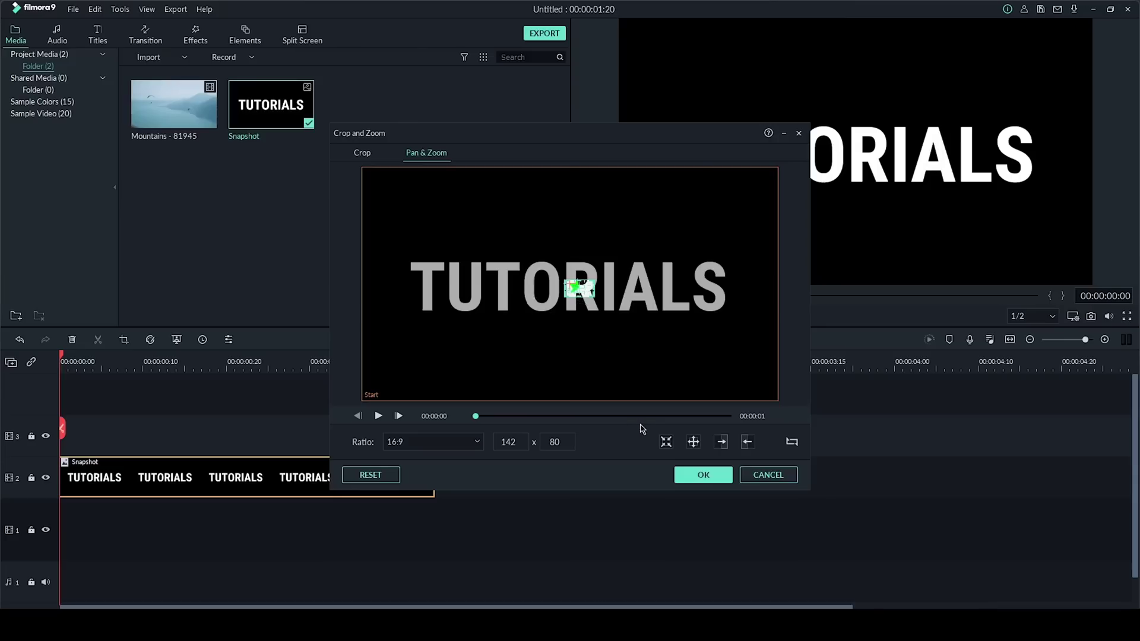
click(691, 477)
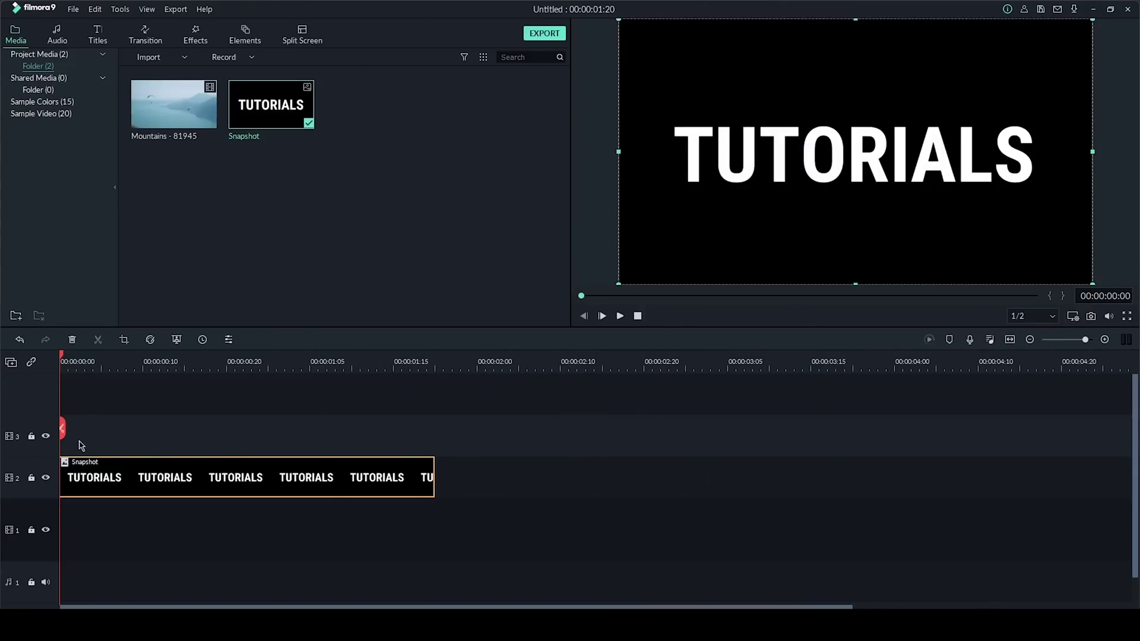
- Capture a snapshot of the zoomed frame at 00:00:01:19 and place it directly after the first clip on track 2
drag(62, 429, 434, 452)
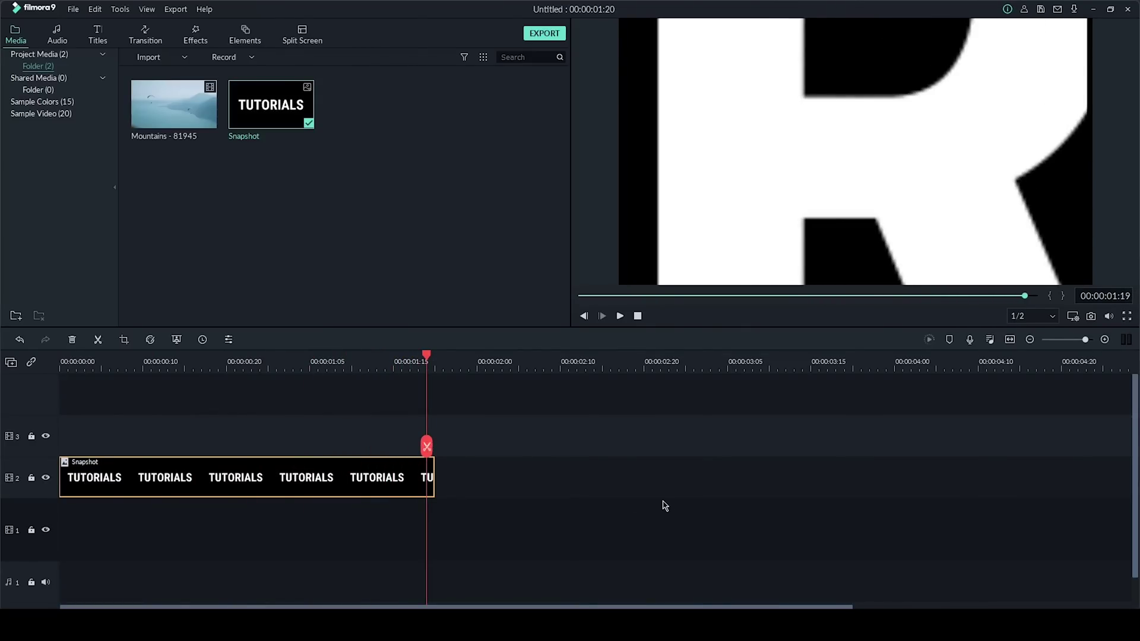
click(1090, 316)
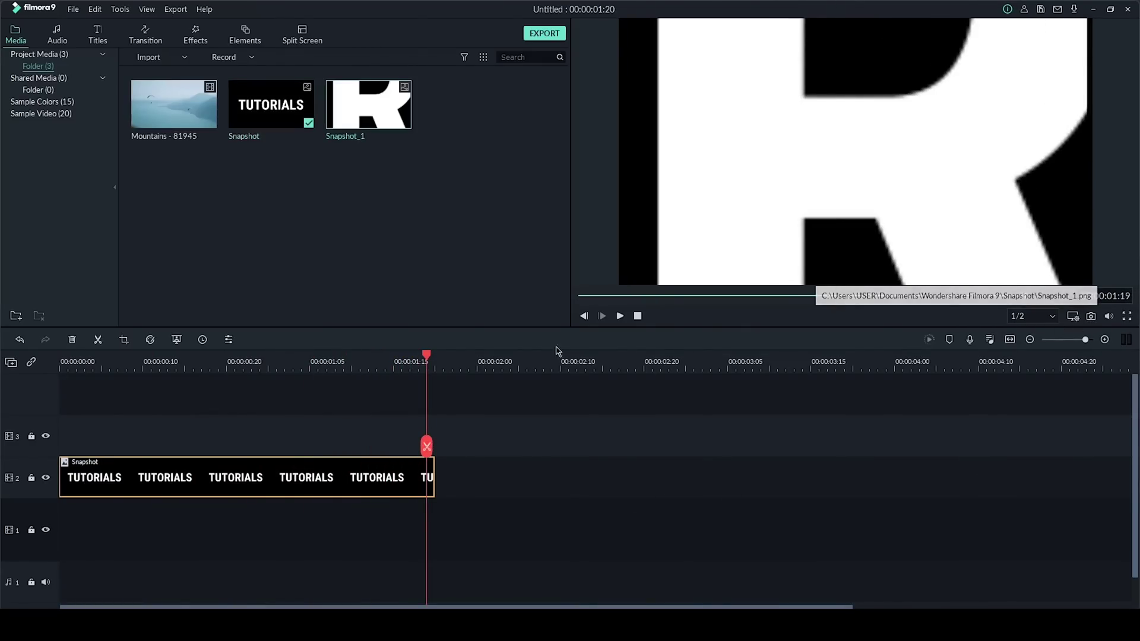
mouse_move(367, 123)
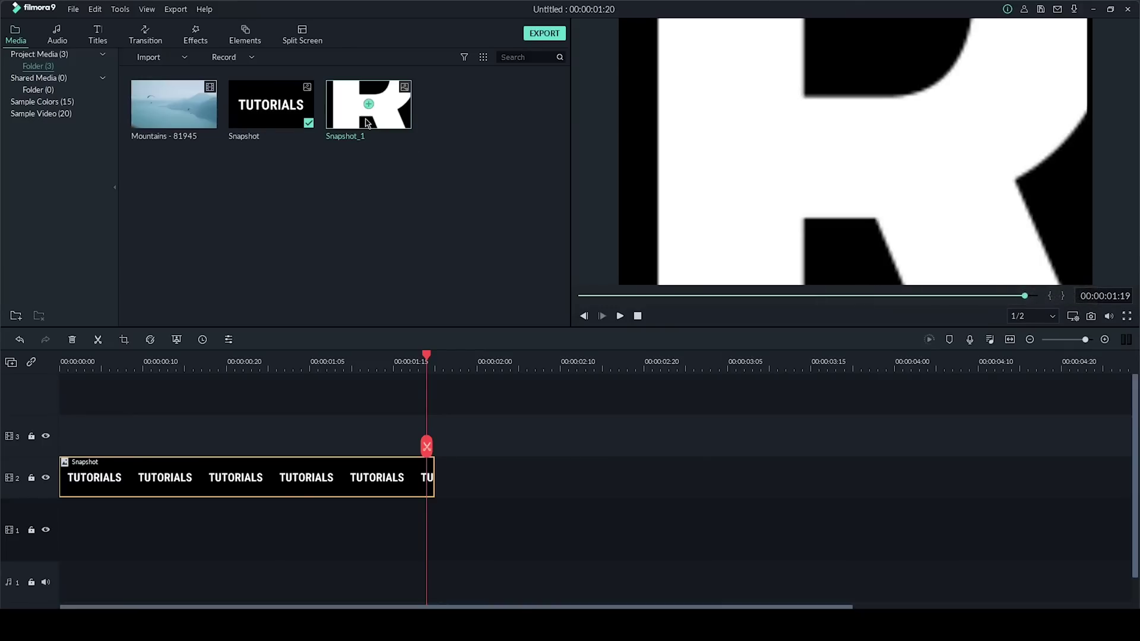
drag(372, 127, 443, 474)
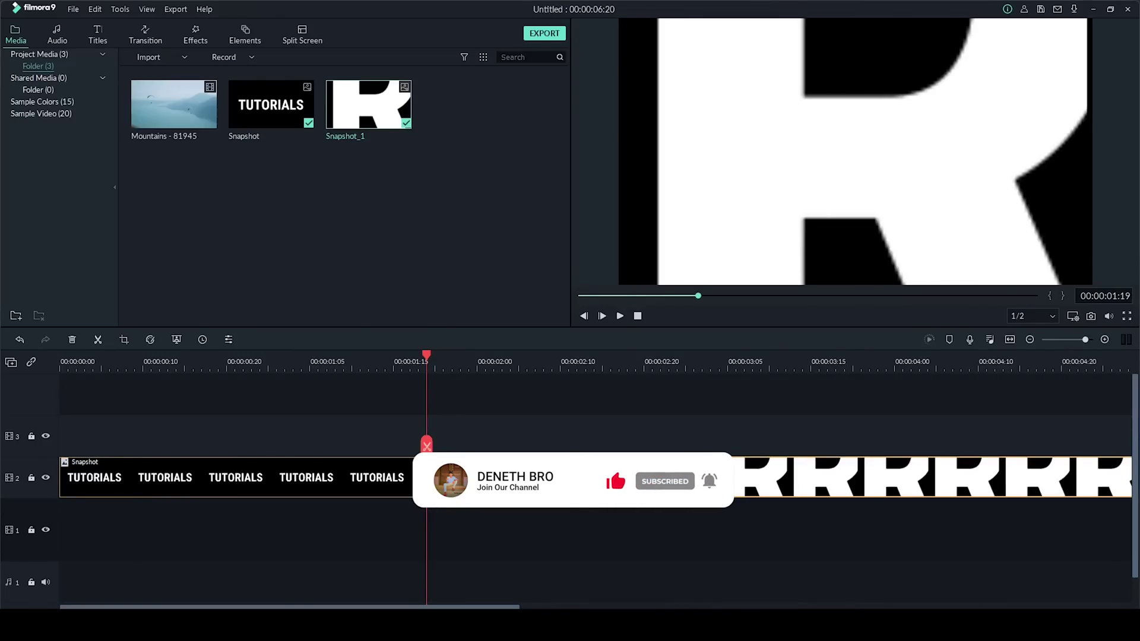
- Set the duration of the letter R snapshot clip on track 2 to 00:00:00:05
right_click(460, 469)
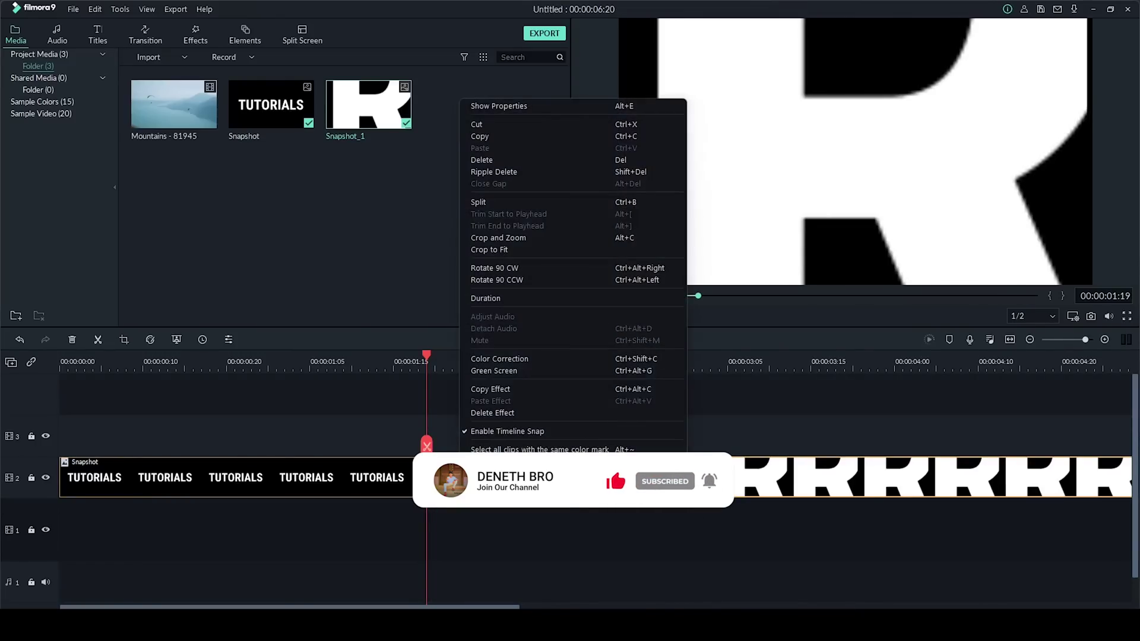
click(509, 298)
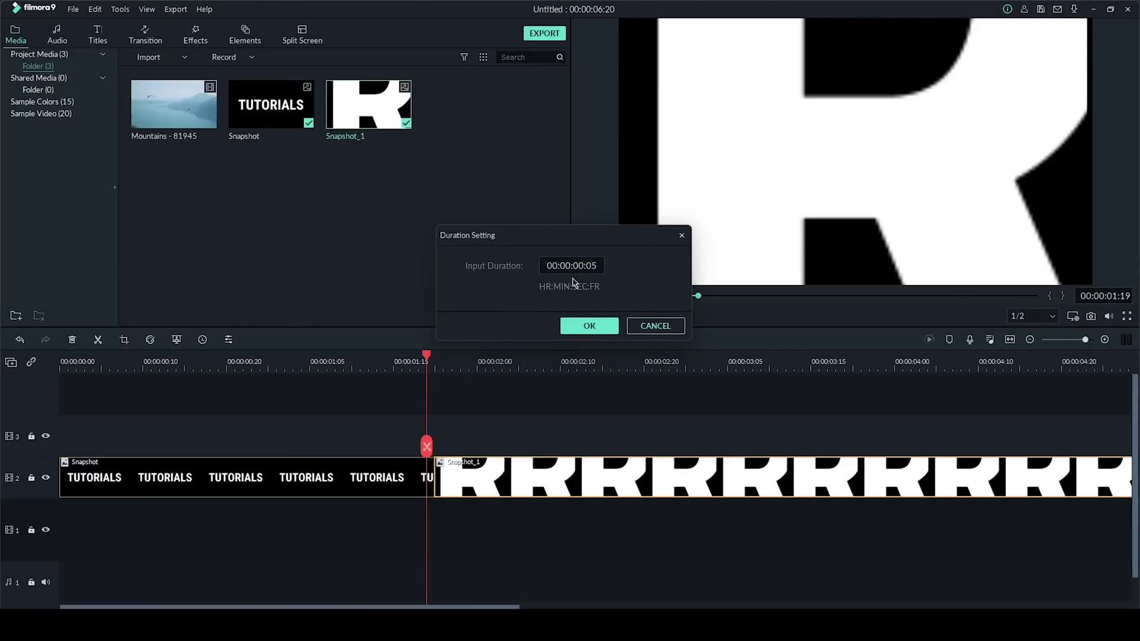
click(601, 328)
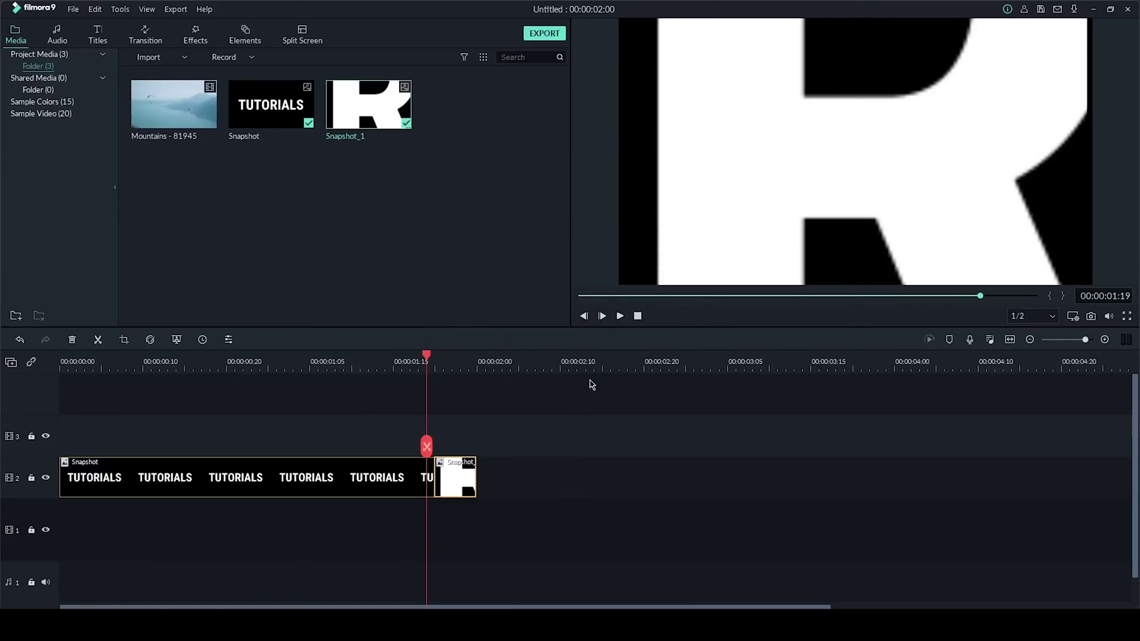
- Apply a Pan & Zoom to the letter R snapshot clip with the end frame sized 836 x 470 inside the letter's white area
click(124, 340)
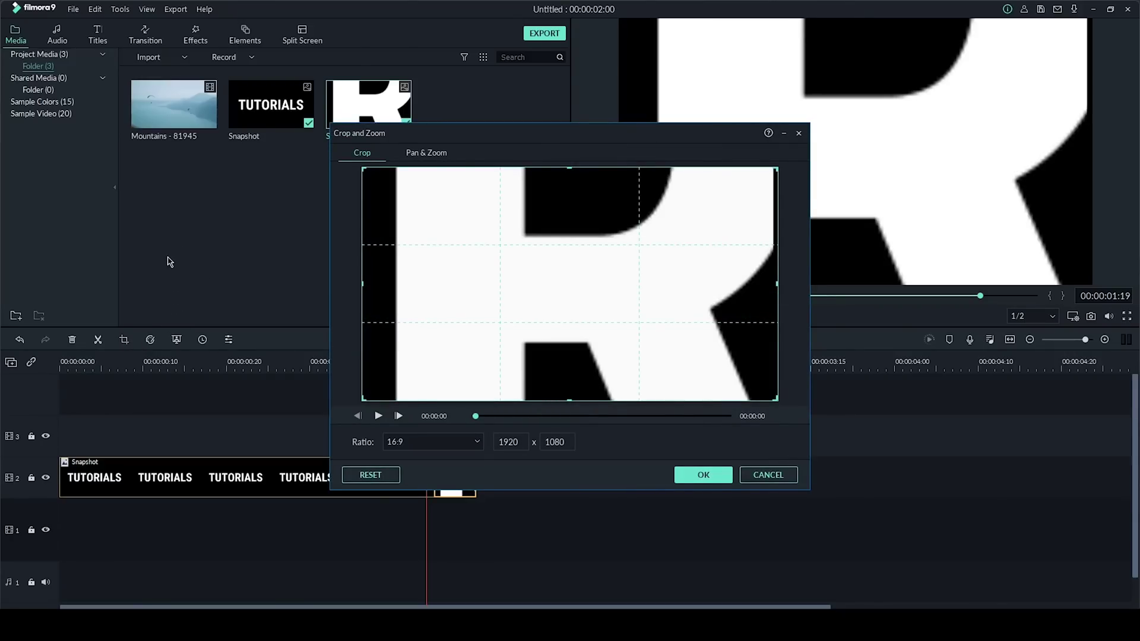
click(439, 153)
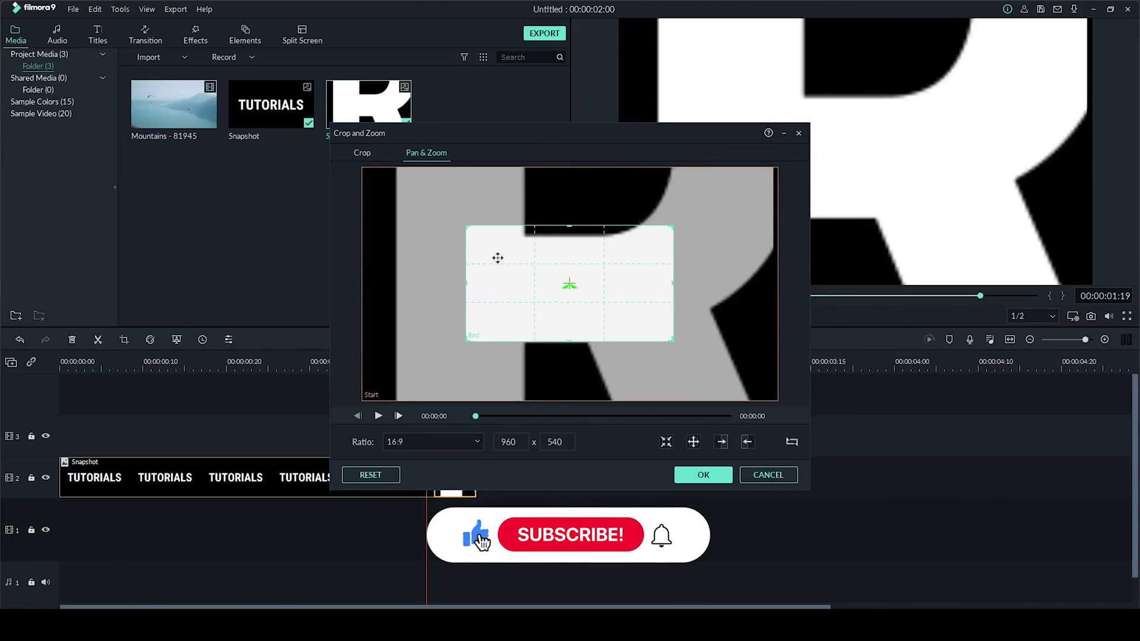
drag(569, 226, 581, 253)
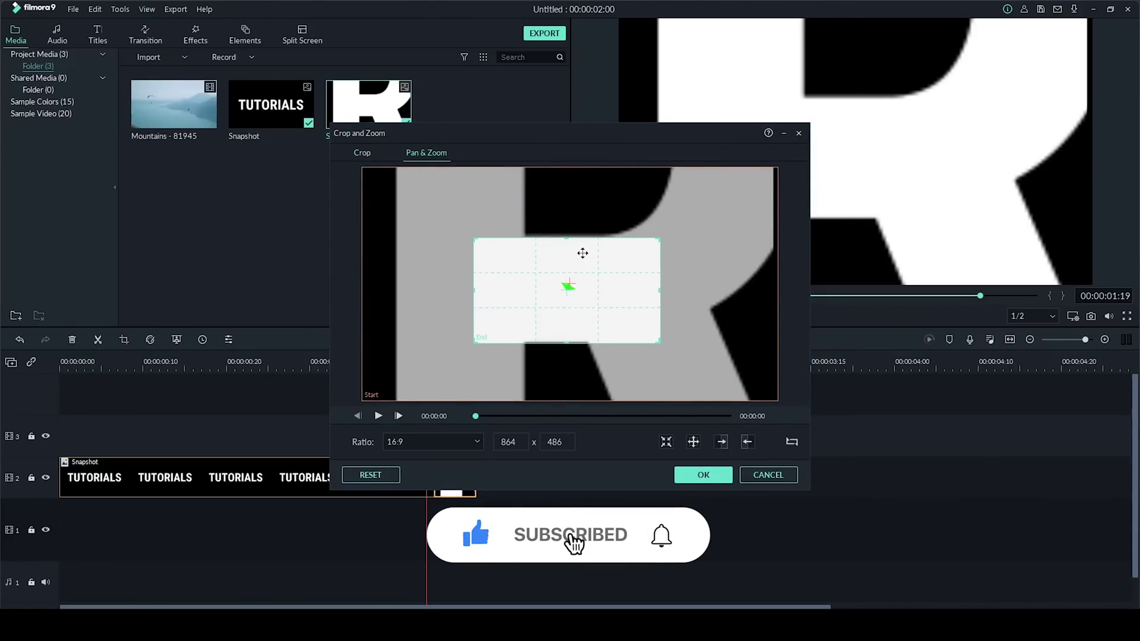
drag(559, 340, 571, 342)
drag(570, 295, 572, 298)
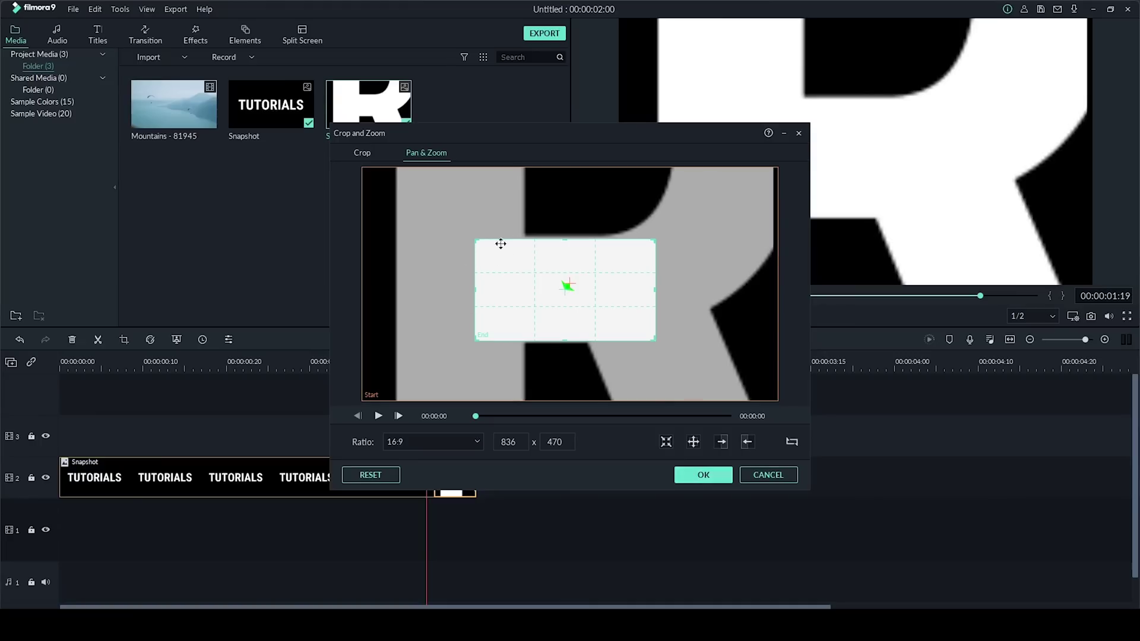
click(701, 476)
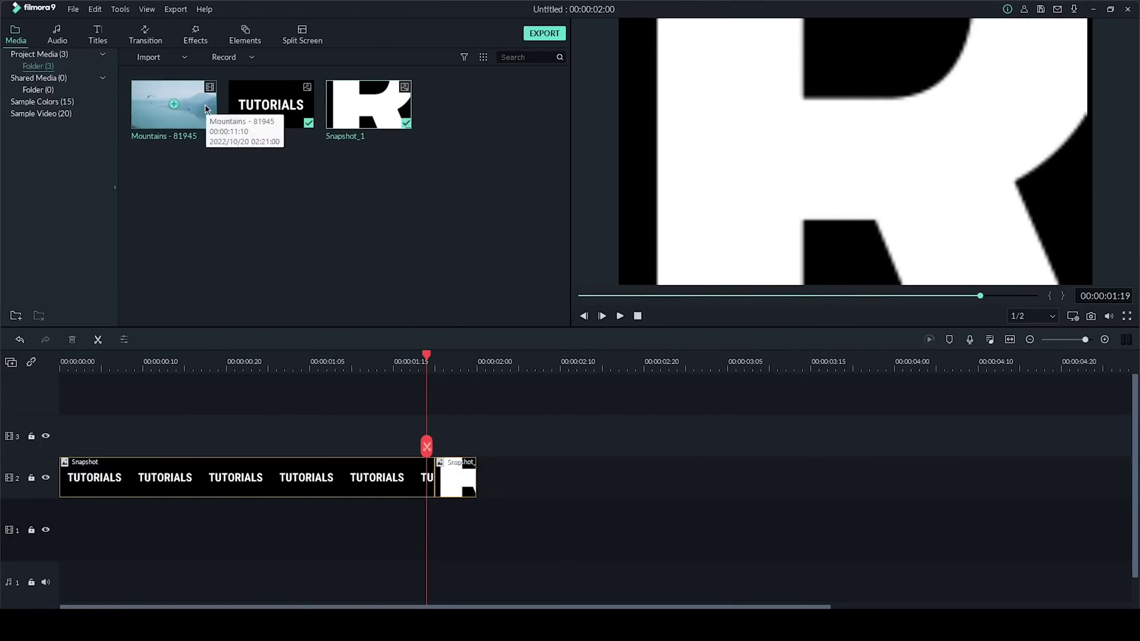
- Add the Mountains video at the start of track 1, matching the project to 2560 x 1440 30fps, and cut off everything after 00:00:02:10
drag(215, 113, 60, 508)
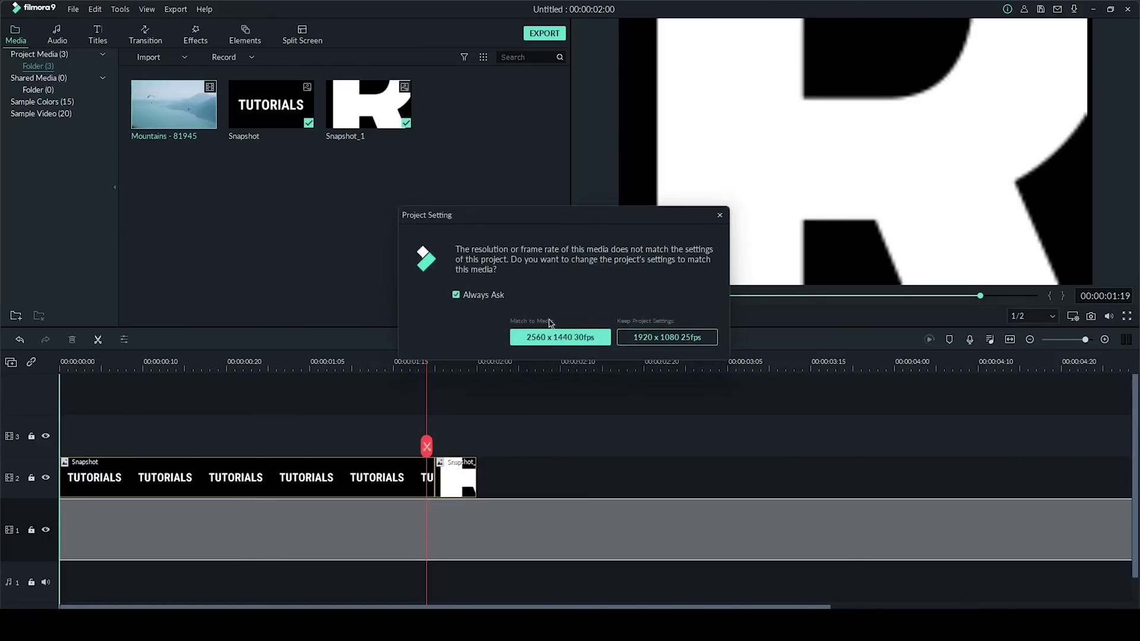
click(541, 337)
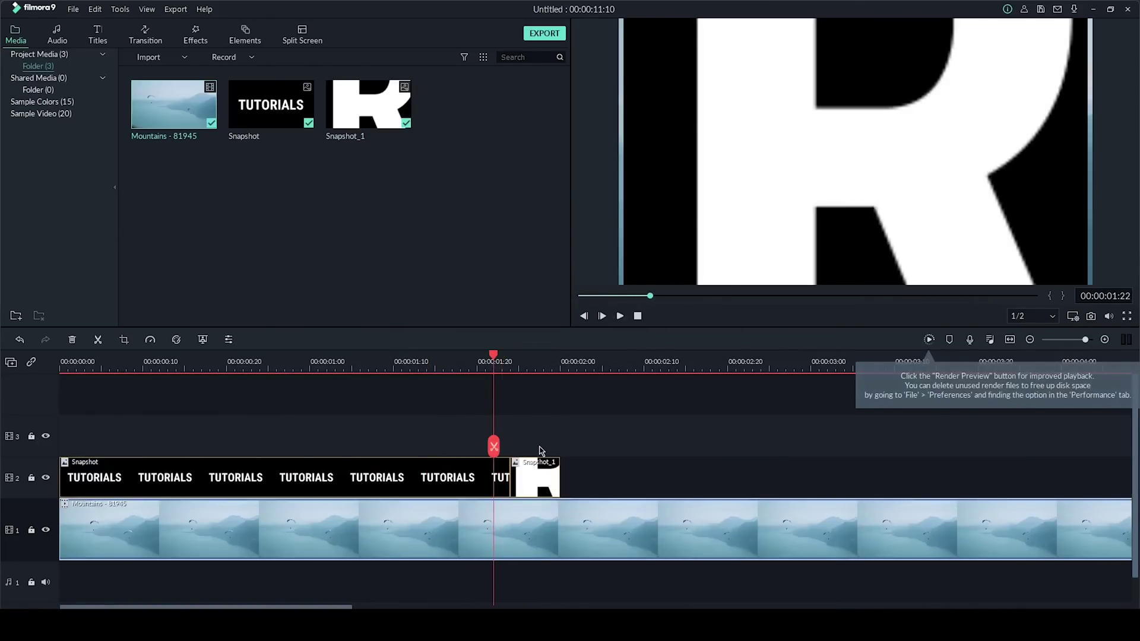
drag(496, 445, 643, 447)
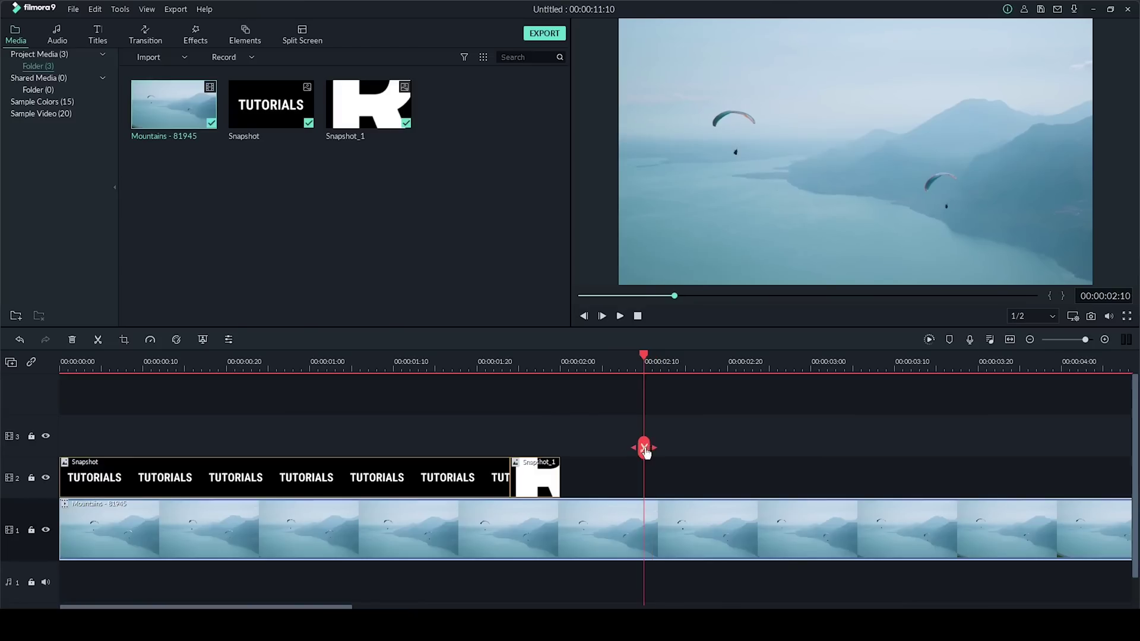
click(643, 447)
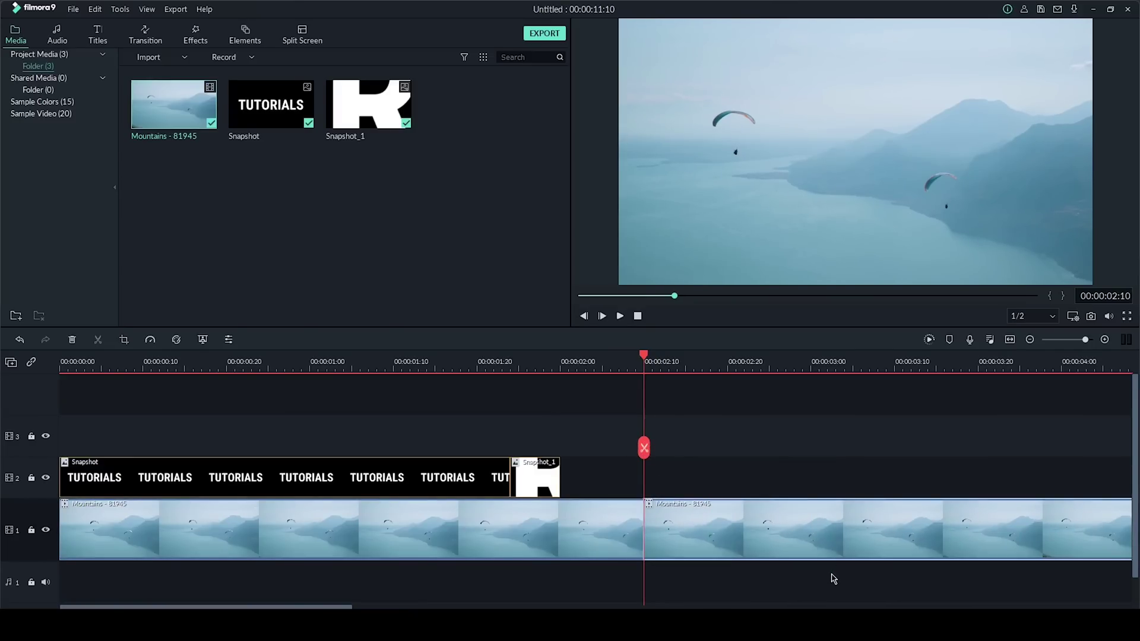
key(Delete)
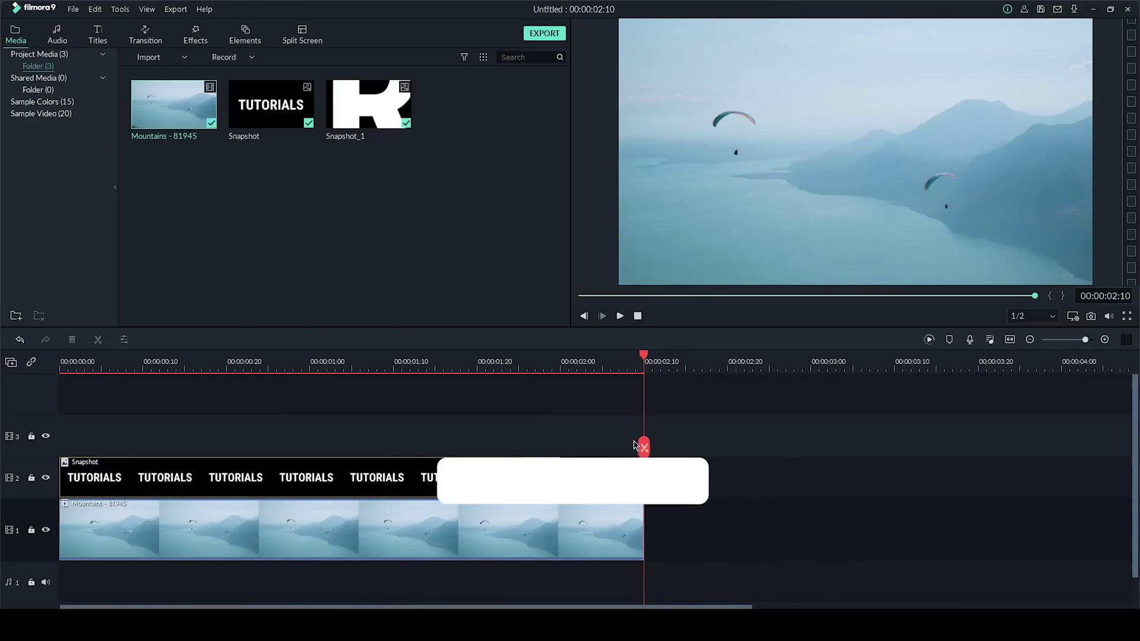
- Set the blending mode of the TUTORIALS snapshot clip on track 2 to Multiply
drag(634, 451, 101, 475)
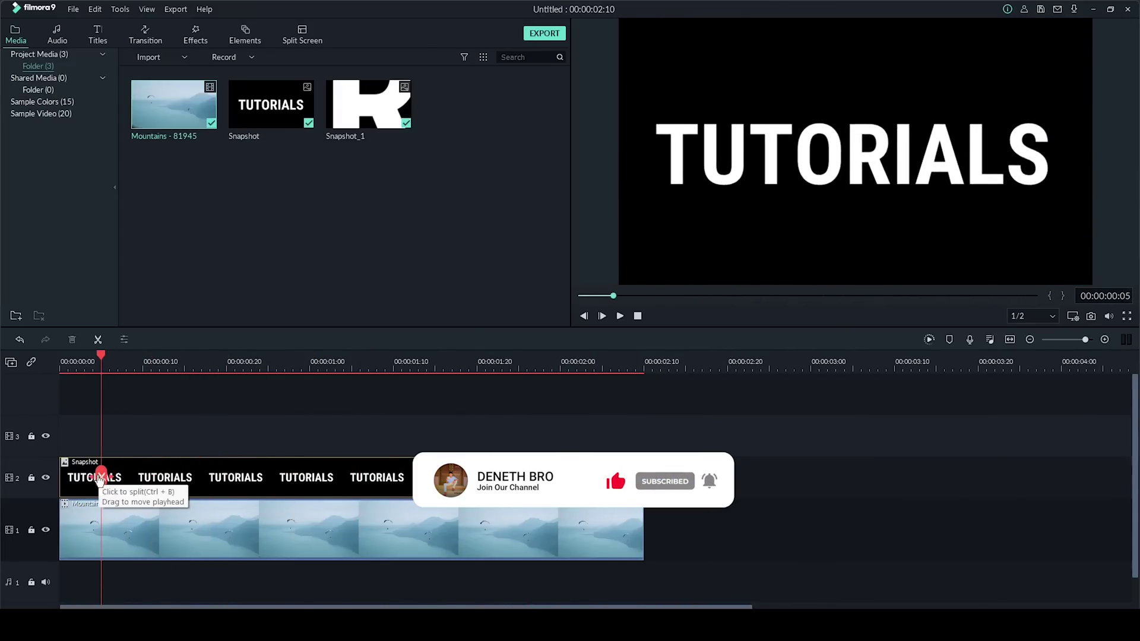
double_click(241, 479)
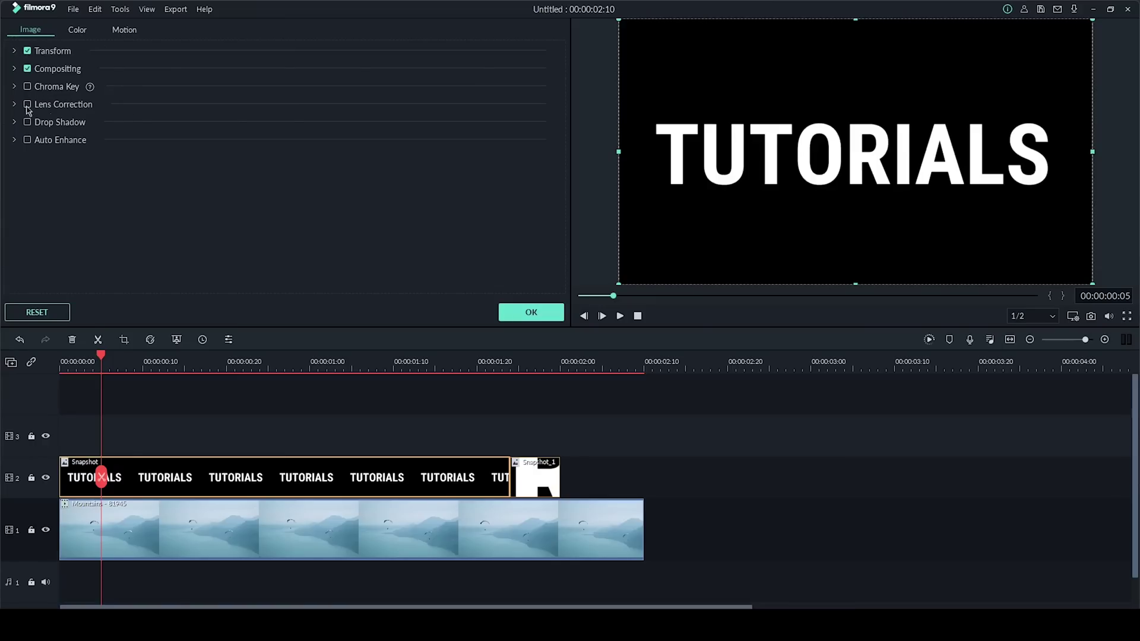
click(15, 70)
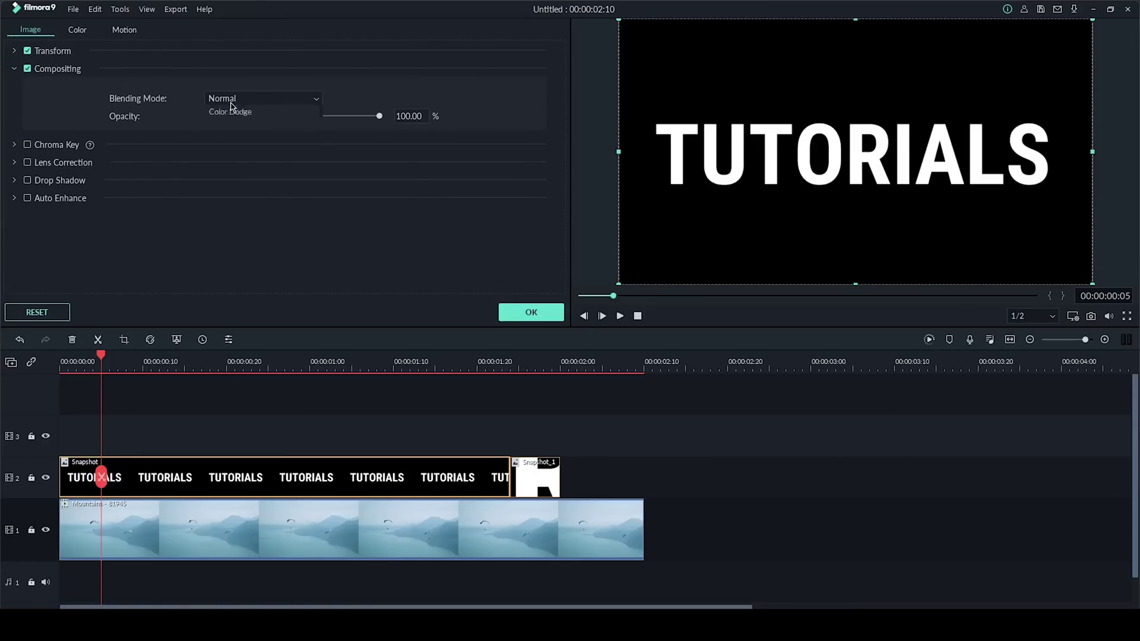
click(232, 100)
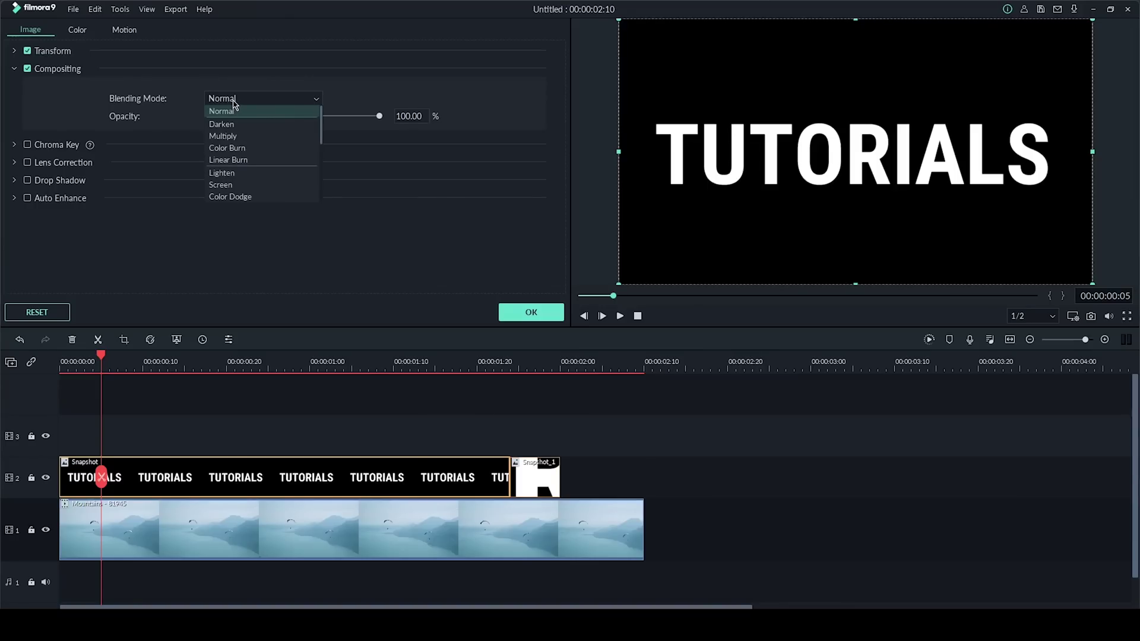
click(223, 135)
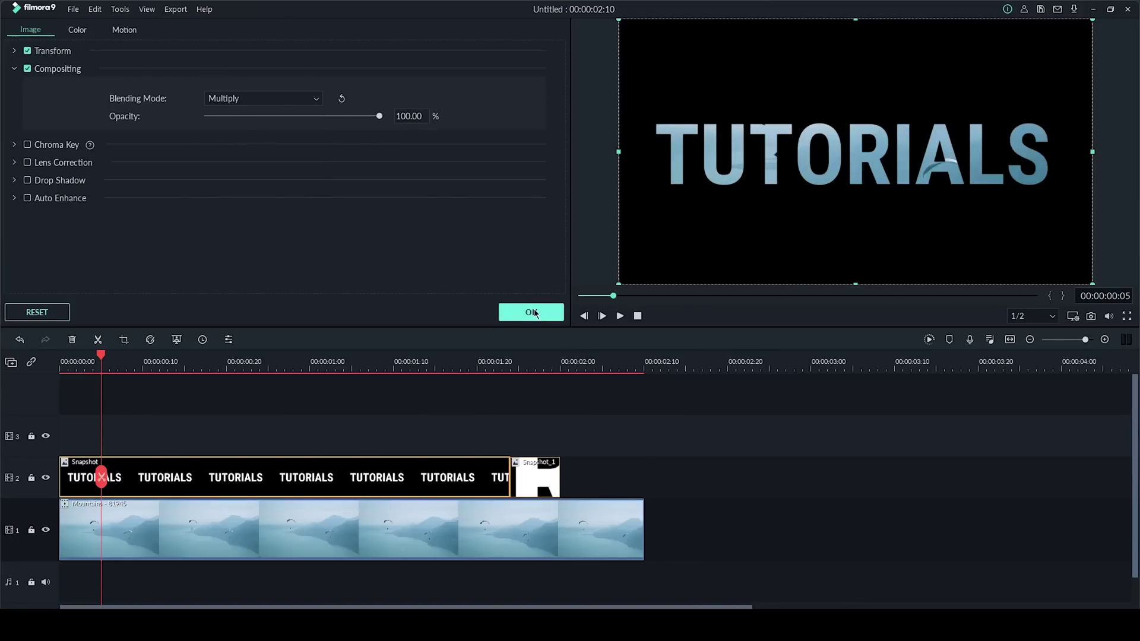
click(531, 313)
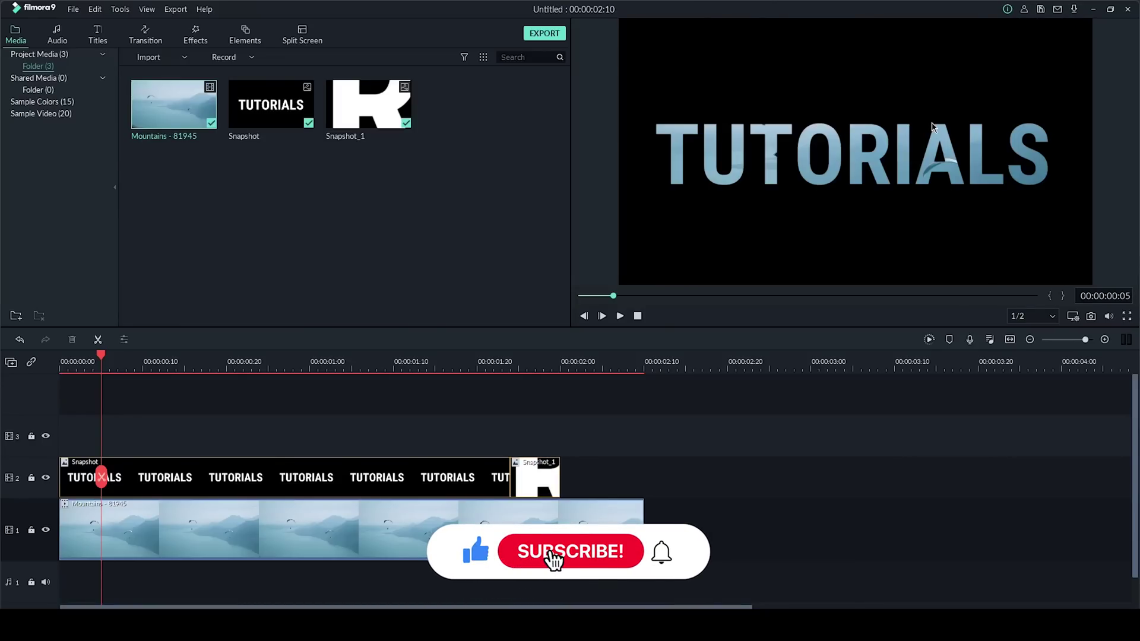
- Set the blending mode of the short letter R snapshot clip on track 2 to Multiply
click(538, 482)
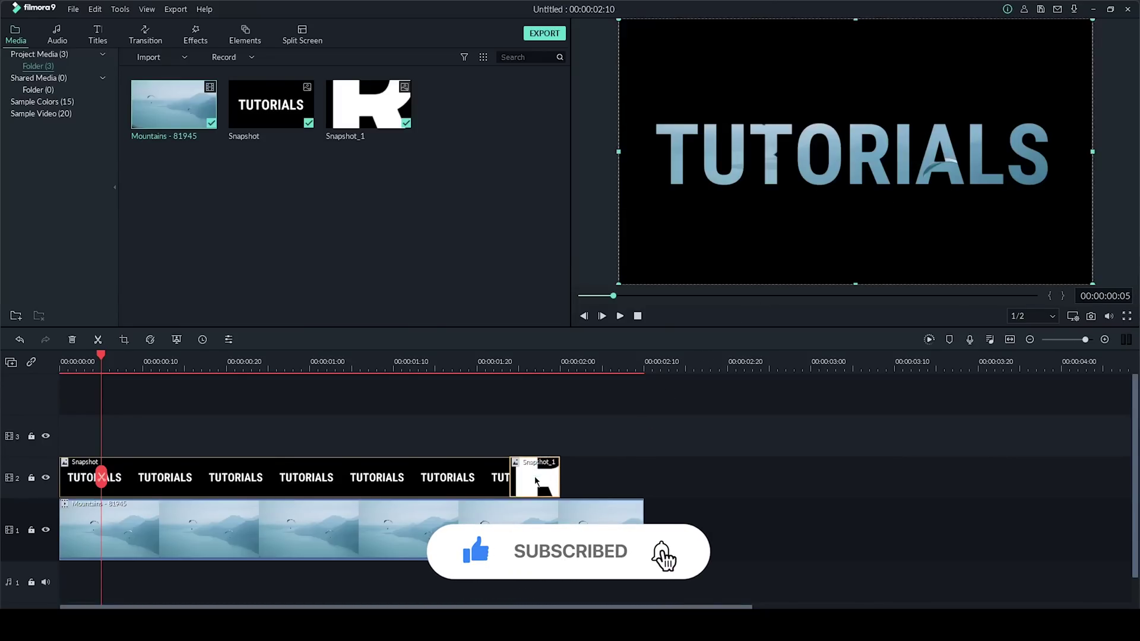
double_click(536, 485)
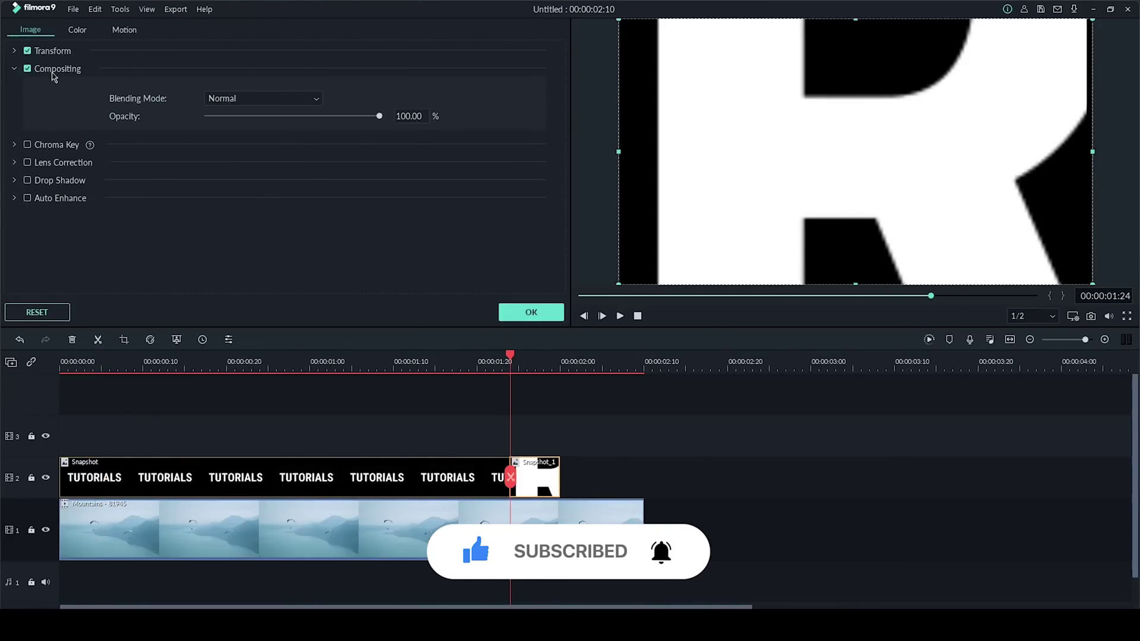
click(225, 98)
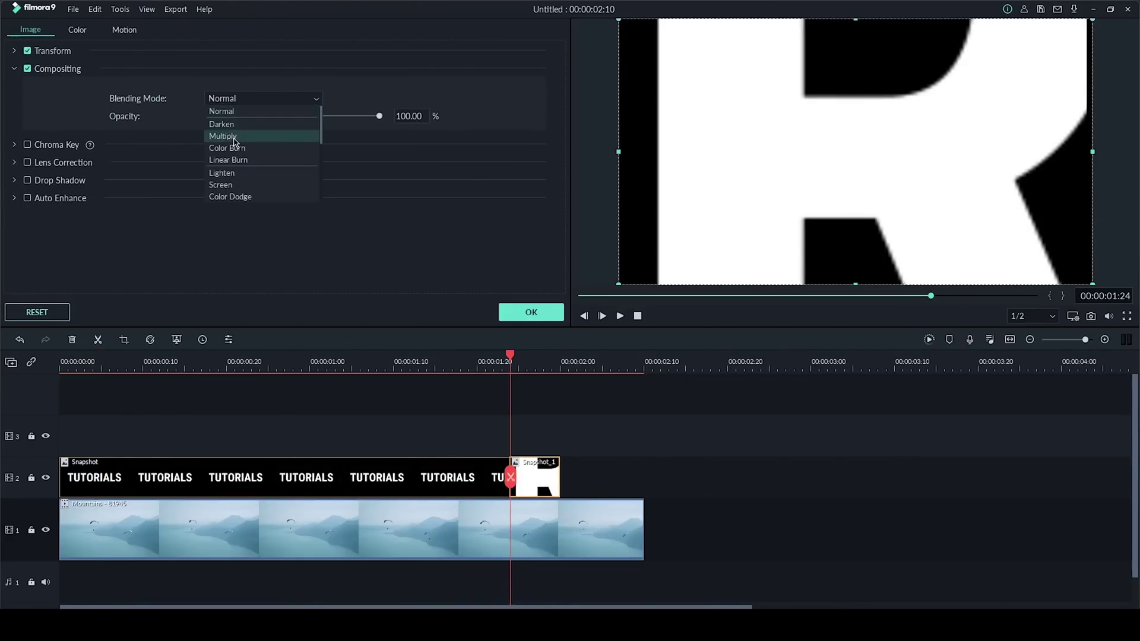
click(224, 136)
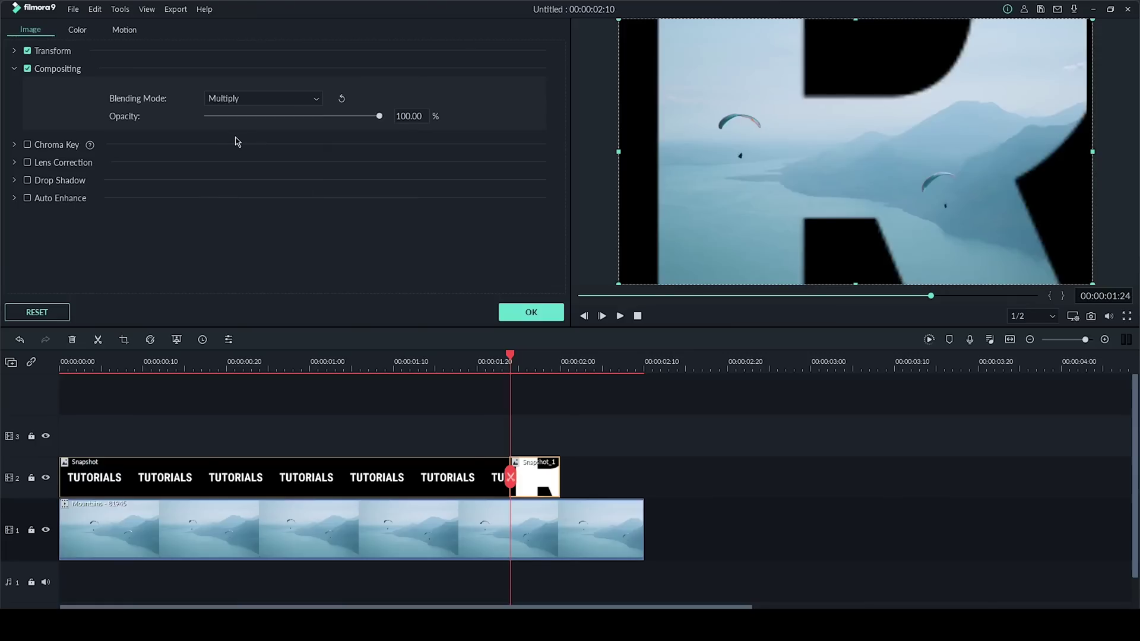
click(530, 312)
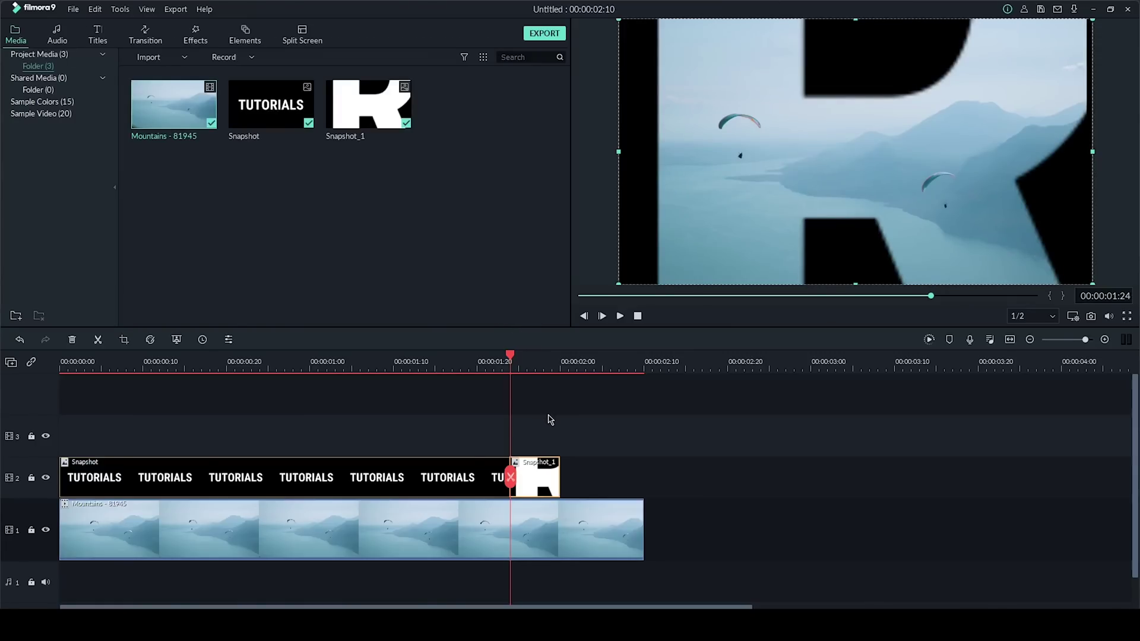
- Play the timeline from the start to preview the zoom-through text effect over the Mountains video
drag(499, 479, 61, 475)
key(space)
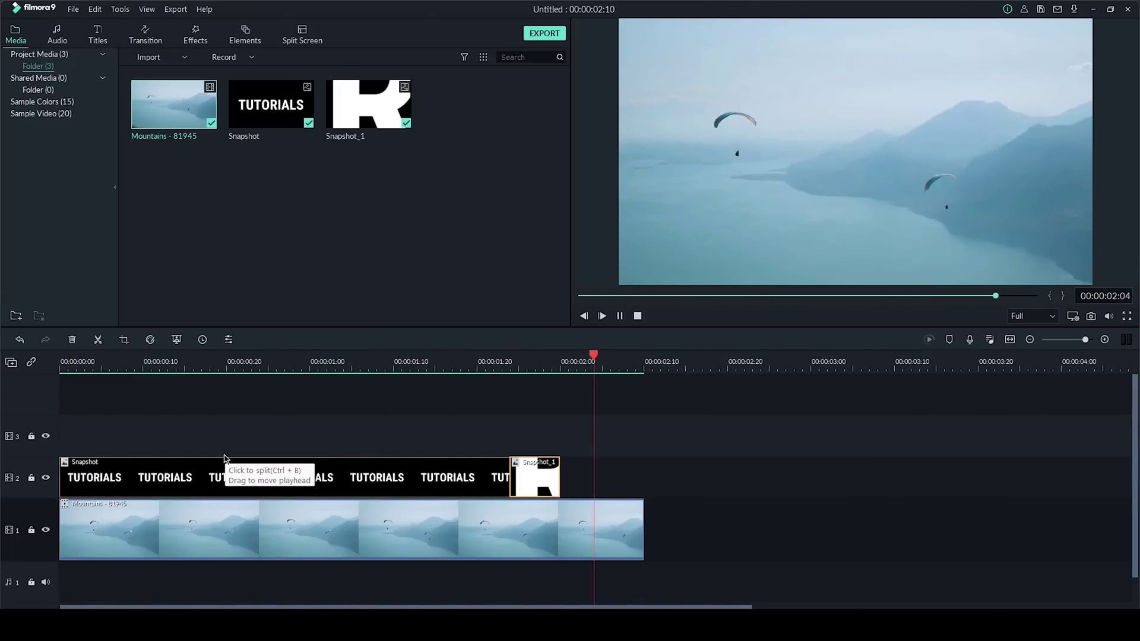
key(space)
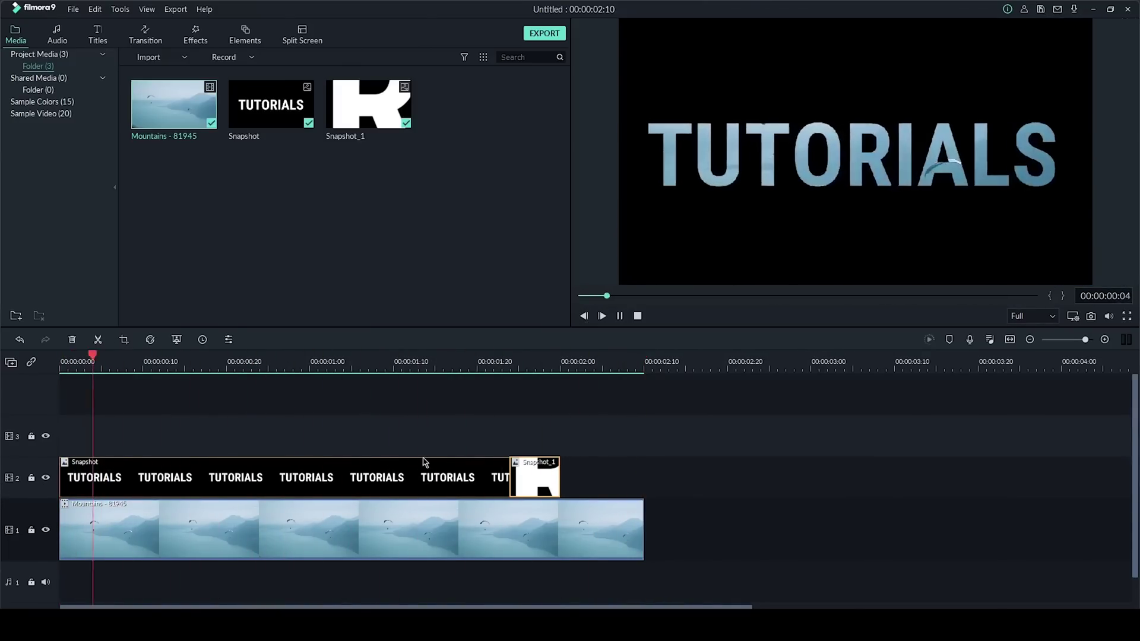